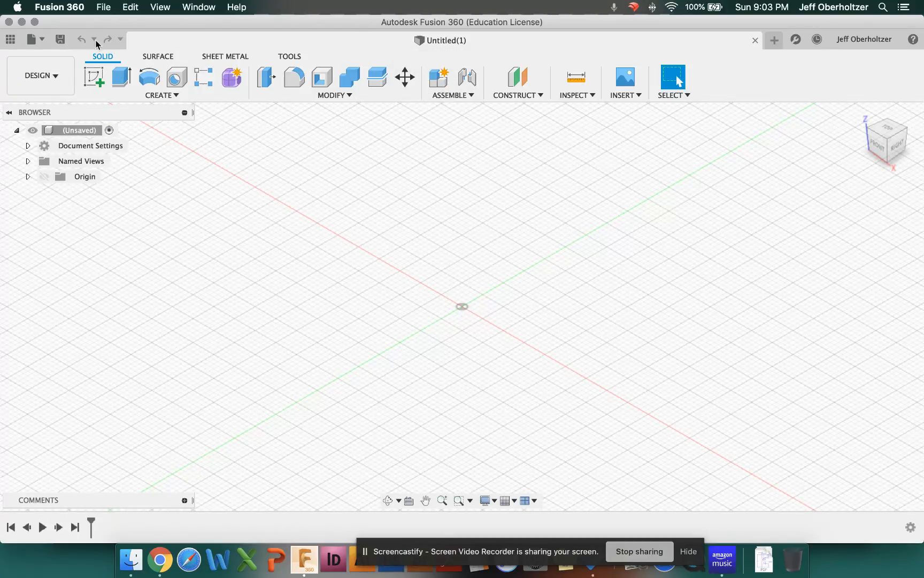
Save the design in the WHS_Test project under the name "Roller_" followed by the user's surname.
{"action": "left_click", "coordinate": [61, 40]}
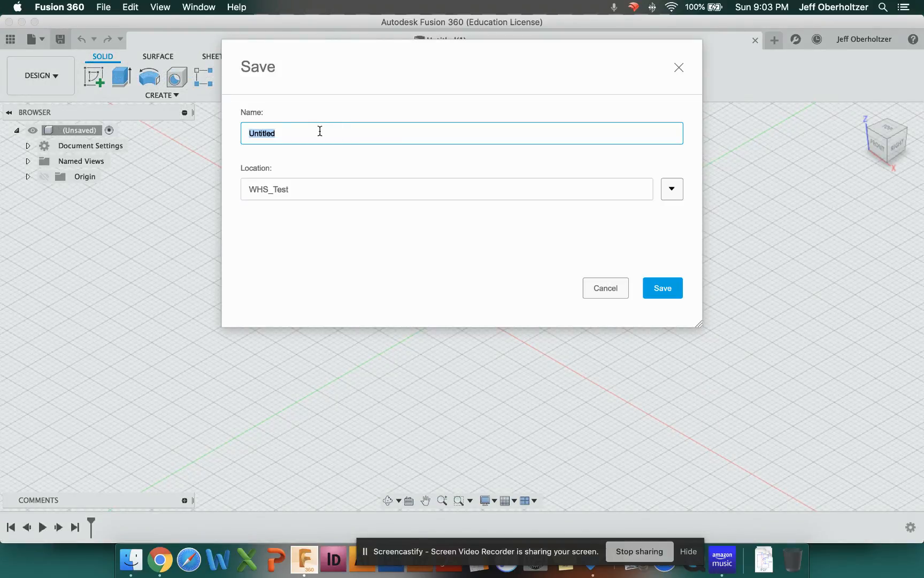
{"action": "type", "text": "Oberholtze"}
{"action": "key", "text": "BackSpace"}
{"action": "key", "text": "BackSpace"}
{"action": "key", "text": "BackSpace"}
{"action": "key", "text": "BackSpace"}
{"action": "key", "text": "BackSpace"}
{"action": "key", "text": "BackSpace"}
{"action": "key", "text": "BackSpace"}
{"action": "key", "text": "BackSpace"}
{"action": "key", "text": "BackSpace"}
{"action": "key", "text": "BackSpace"}
{"action": "type", "text": "Roller_Oberholtzer"}
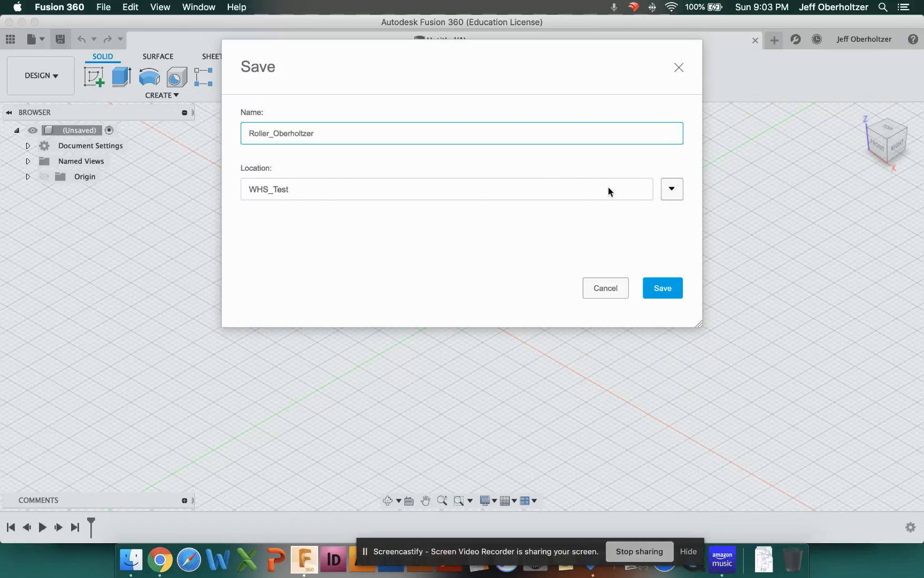
{"action": "left_click", "coordinate": [670, 189]}
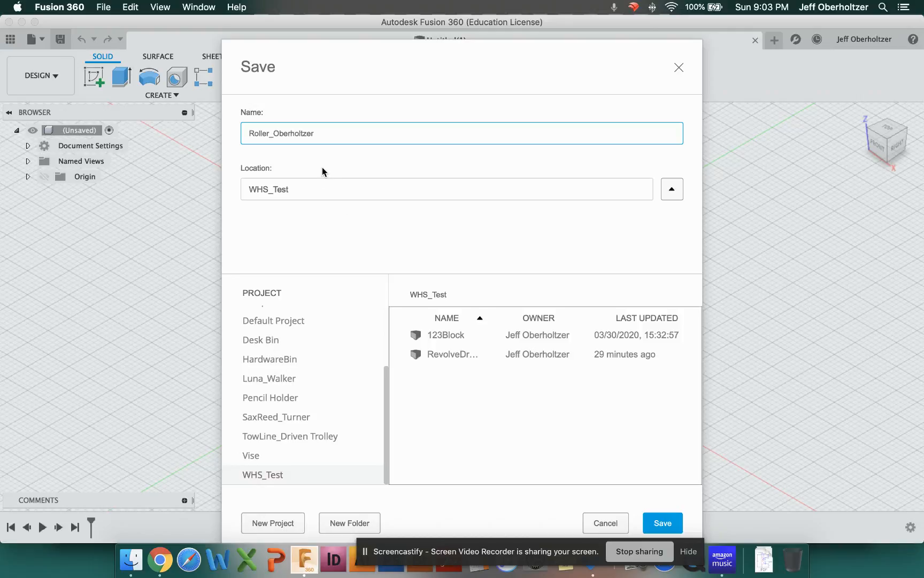
{"action": "left_click", "coordinate": [670, 188]}
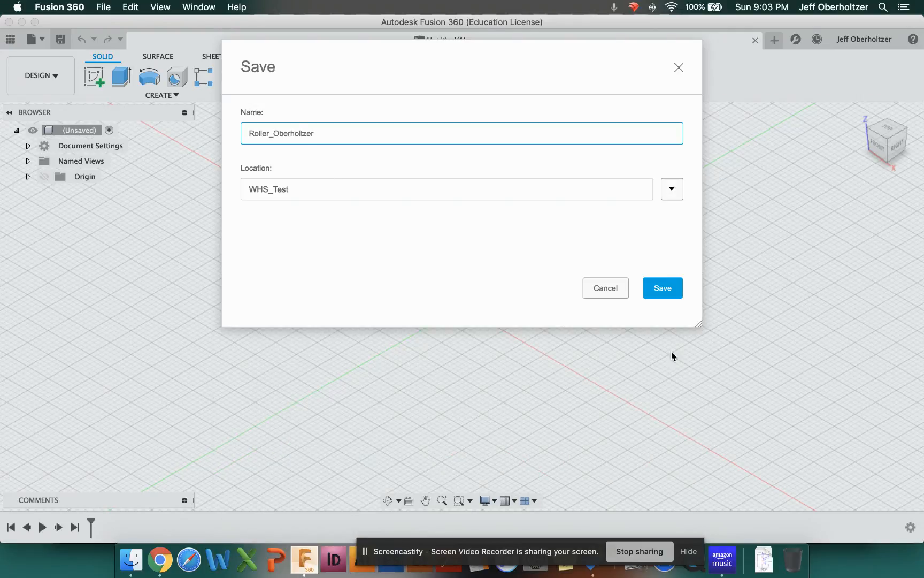
{"action": "left_click", "coordinate": [656, 292]}
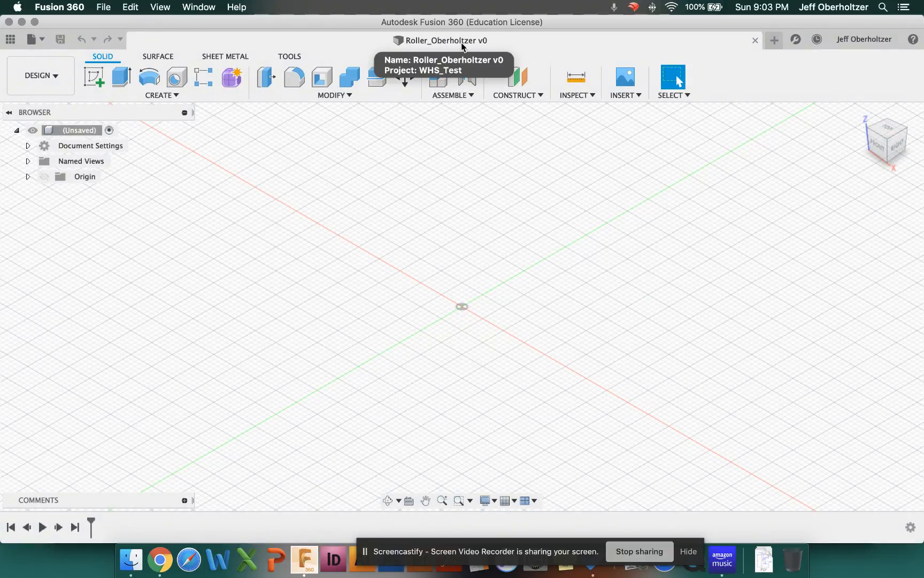
Create a new empty, activated component named Roller under the top-level assembly.
{"action": "left_click", "coordinate": [178, 94]}
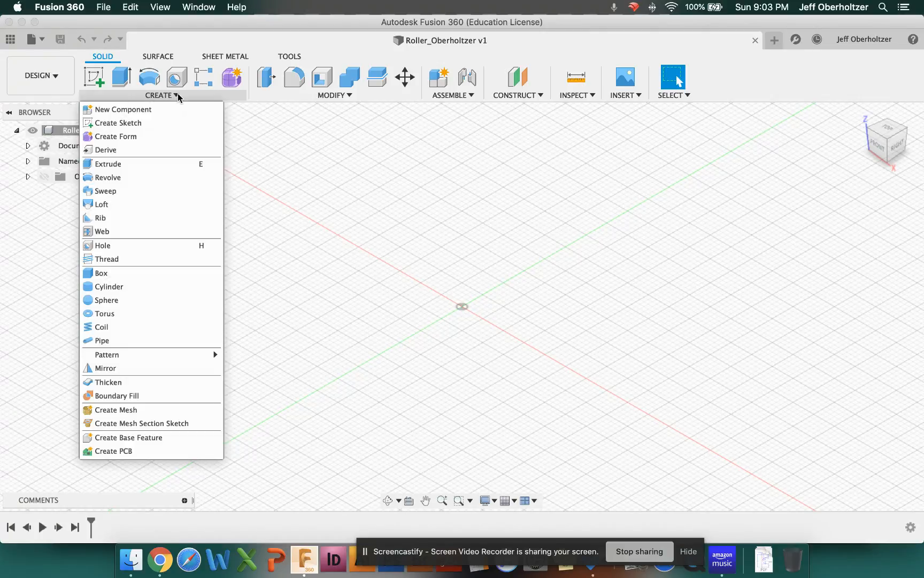
{"action": "left_click", "coordinate": [142, 112]}
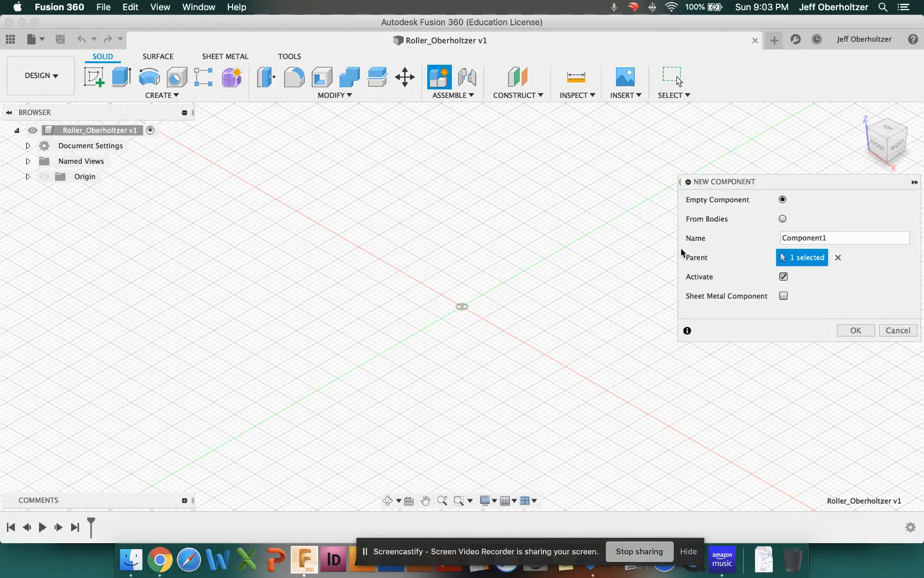
{"action": "left_click_drag", "start_coordinate": [879, 182], "coordinate": [490, 203]}
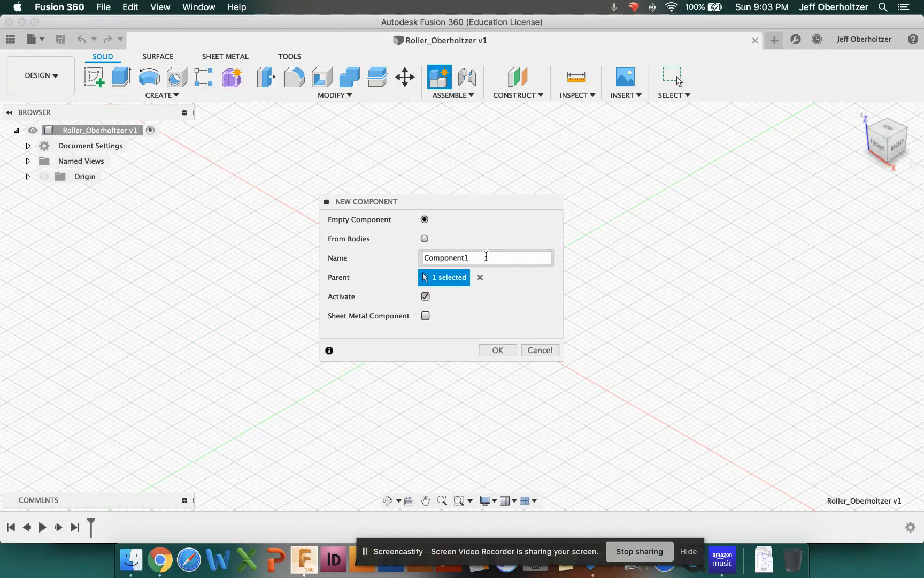
{"action": "left_click_drag", "start_coordinate": [487, 256], "coordinate": [377, 255]}
{"action": "type", "text": "Roller"}
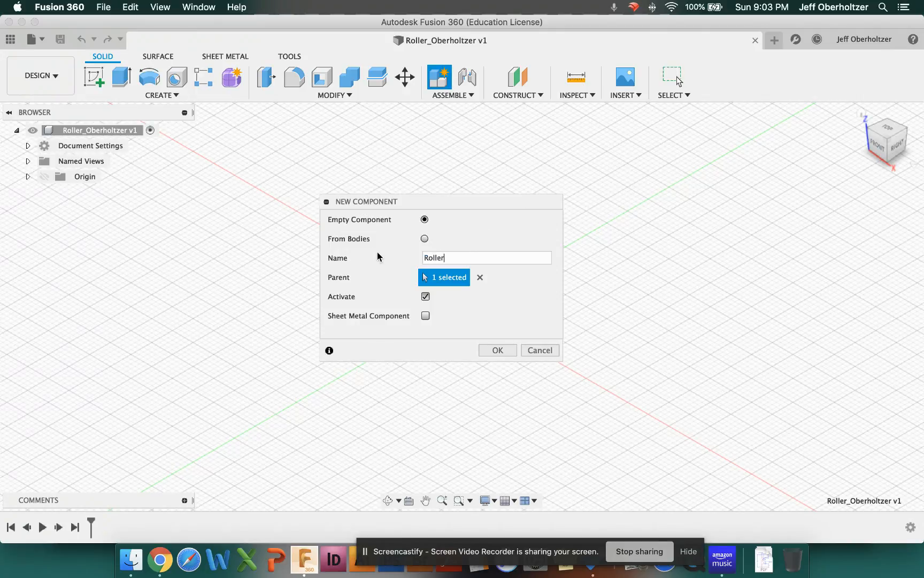
{"action": "left_click", "coordinate": [503, 351]}
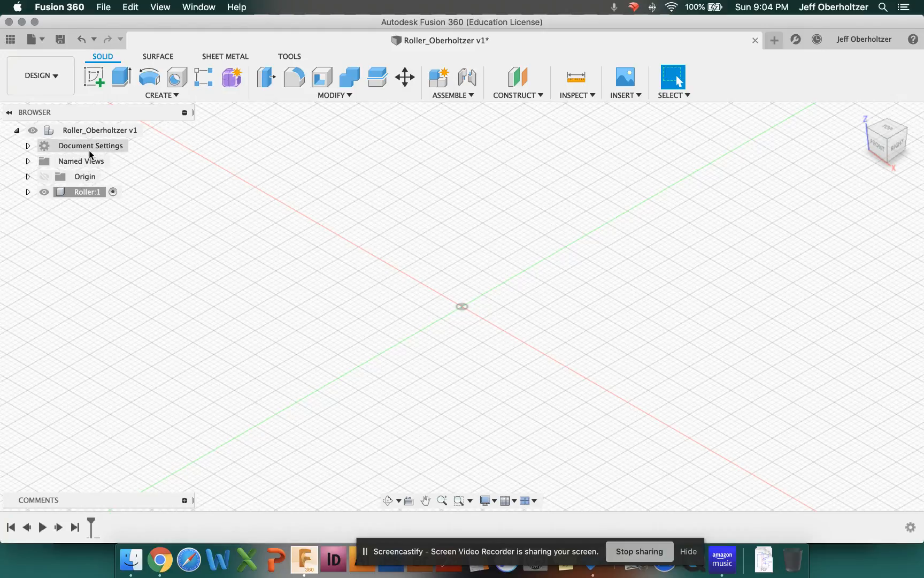
Check the active unit type in the document settings without changing it.
{"action": "left_click", "coordinate": [27, 146]}
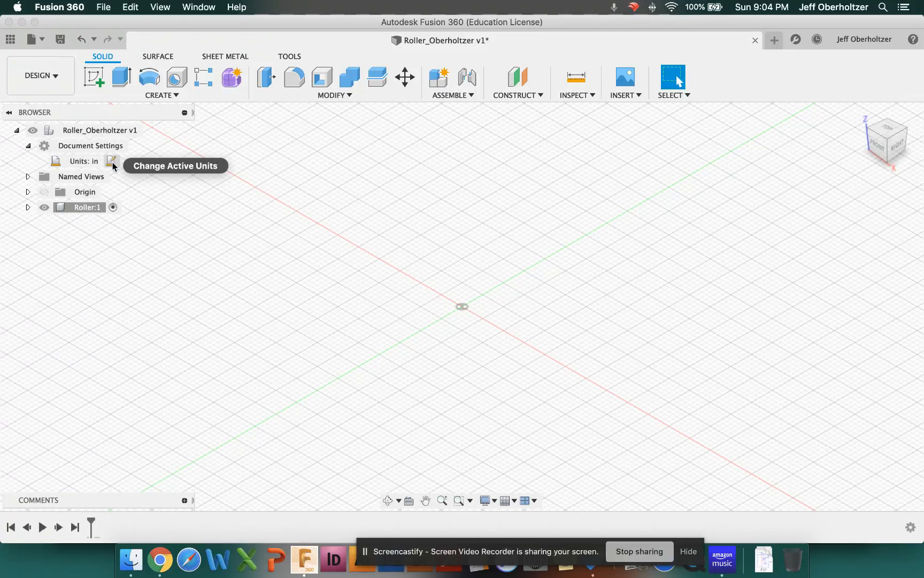
{"action": "left_click", "coordinate": [112, 163]}
{"action": "left_click_drag", "start_coordinate": [818, 181], "coordinate": [506, 159]}
{"action": "left_click", "coordinate": [514, 179]}
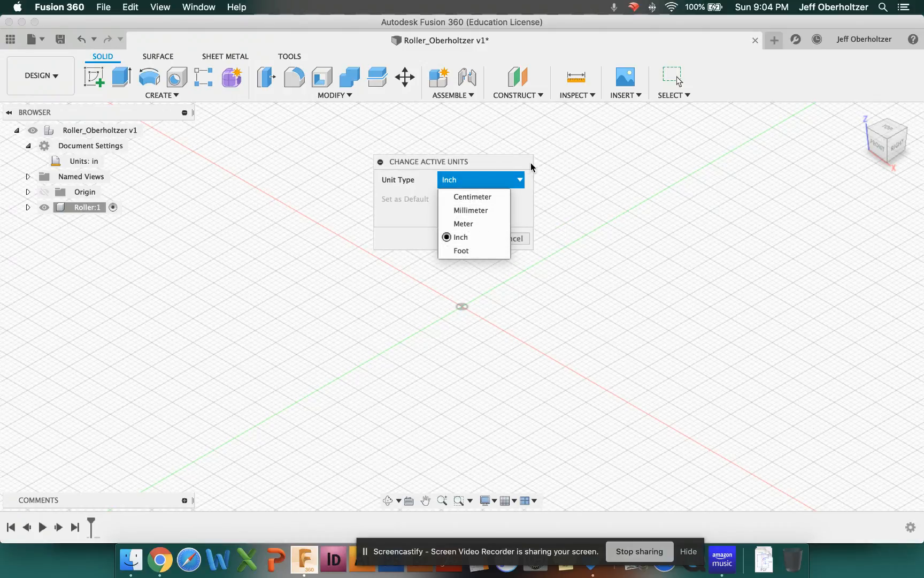
{"action": "left_click", "coordinate": [510, 175]}
{"action": "left_click", "coordinate": [515, 238]}
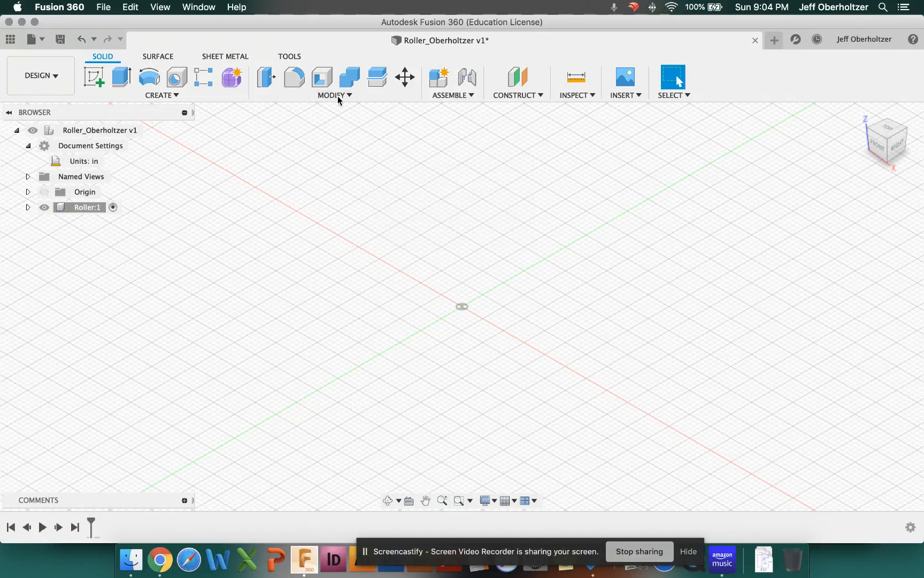
{"action": "left_click", "coordinate": [28, 146]}
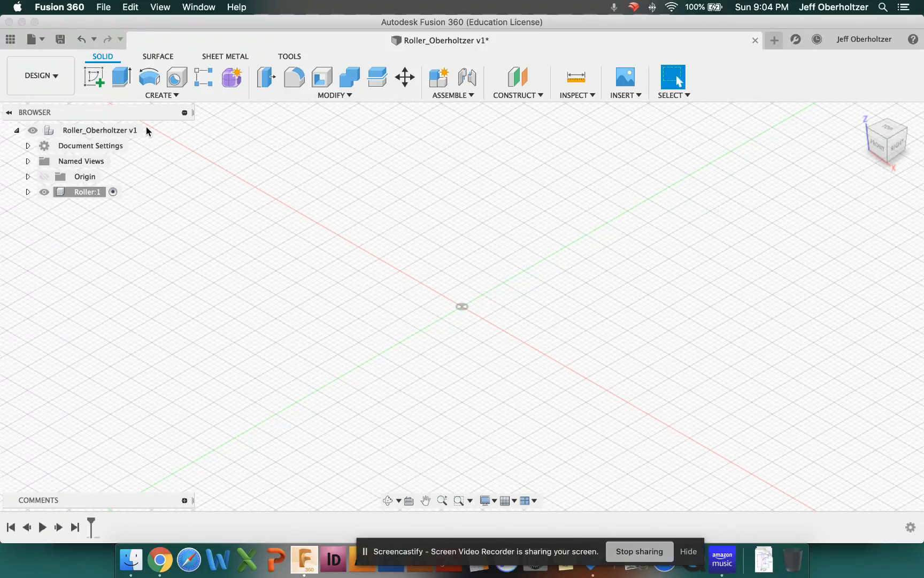
Start a new sketch on the horizontal XY origin plane in the Roller component.
{"action": "left_click", "coordinate": [93, 75]}
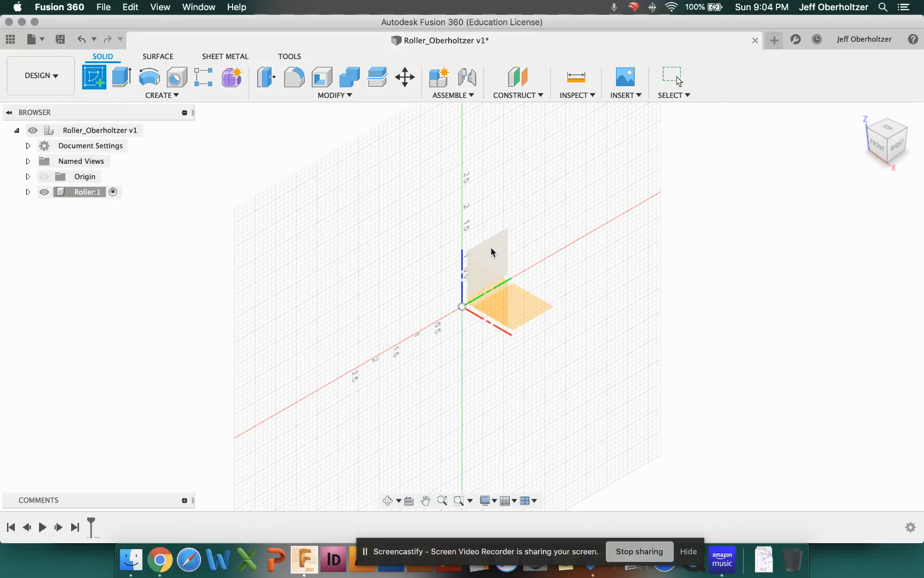
{"action": "left_click", "coordinate": [535, 304]}
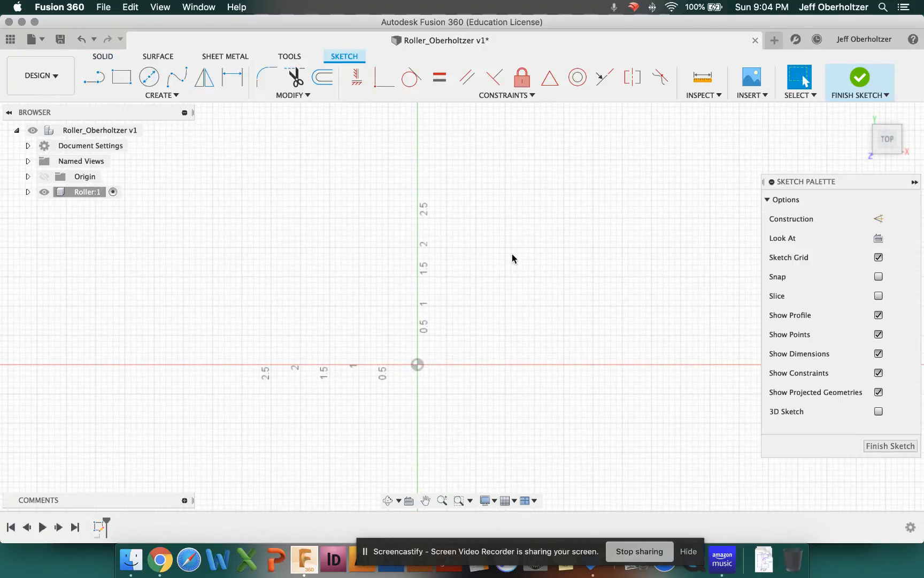
{"action": "left_click_drag", "start_coordinate": [840, 182], "coordinate": [826, 179]}
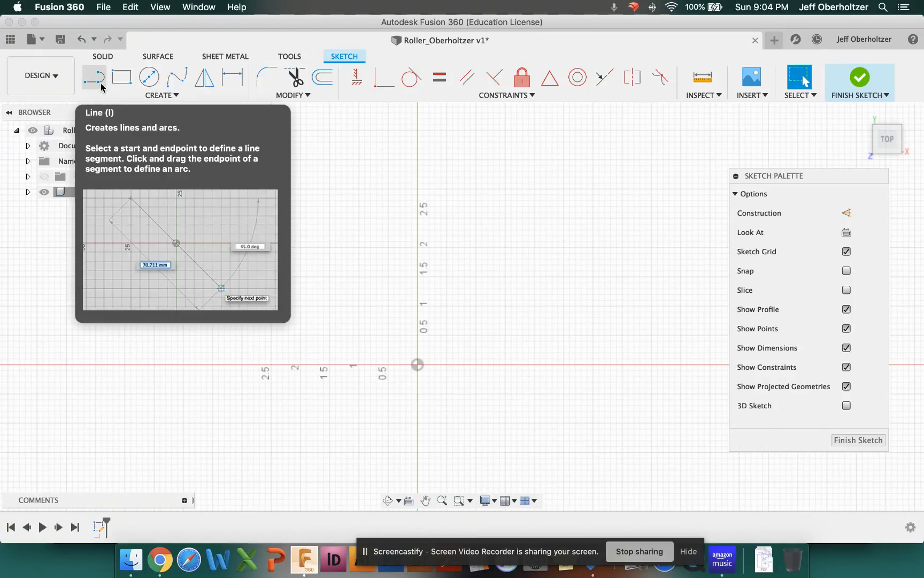
Draw a vertical line 5.4142 in long at 90 degrees, starting at the origin and running up the Y axis.
{"action": "key", "text": "l"}
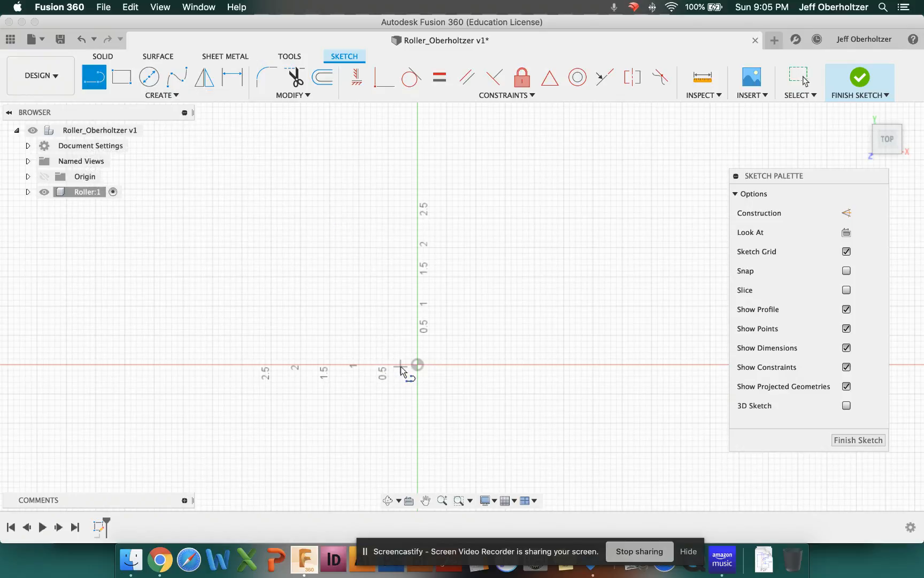
{"action": "left_click", "coordinate": [417, 364]}
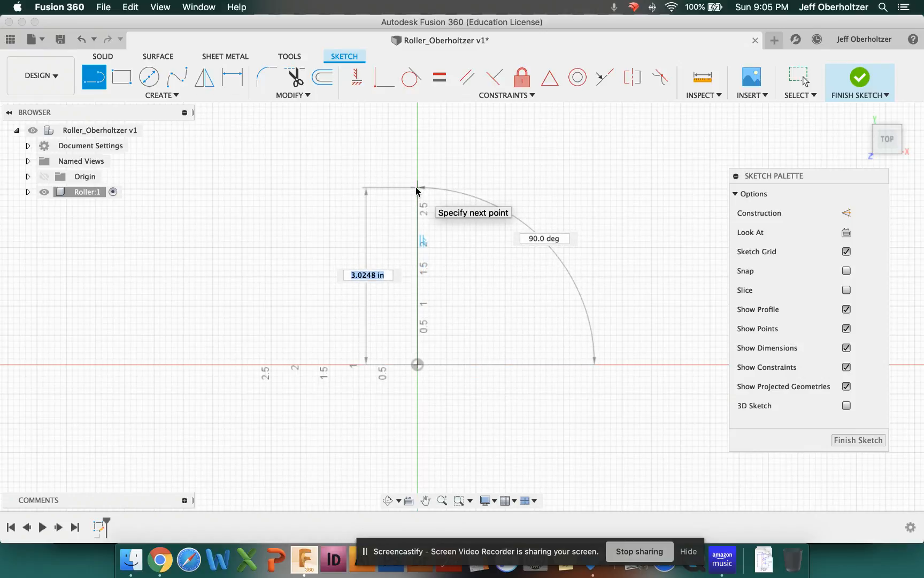
{"action": "key", "text": "Tab"}
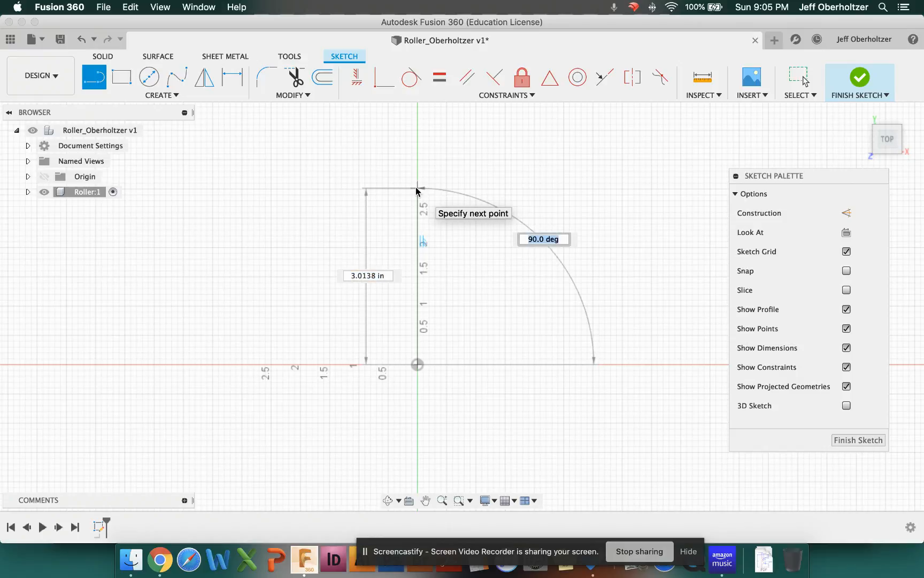
{"action": "key", "text": "Tab"}
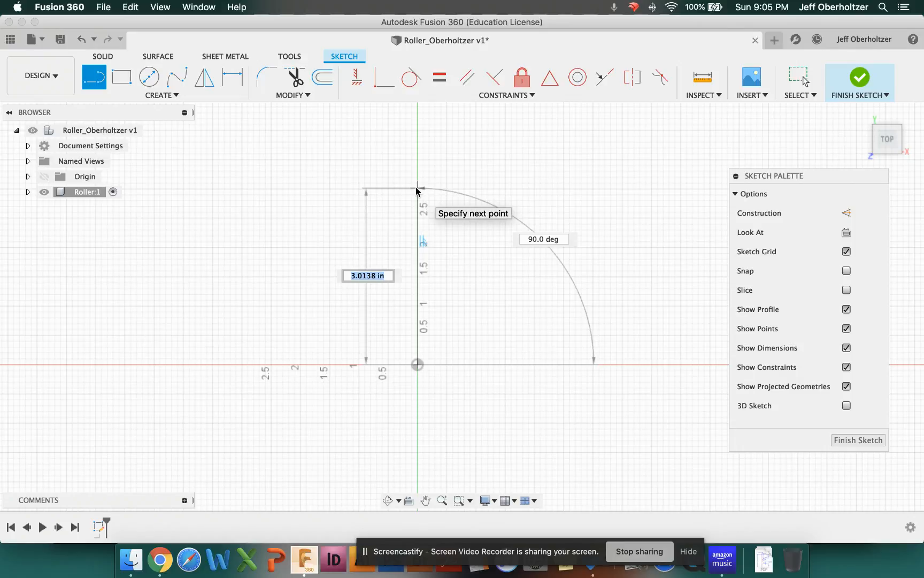
{"action": "type", "text": "5."}
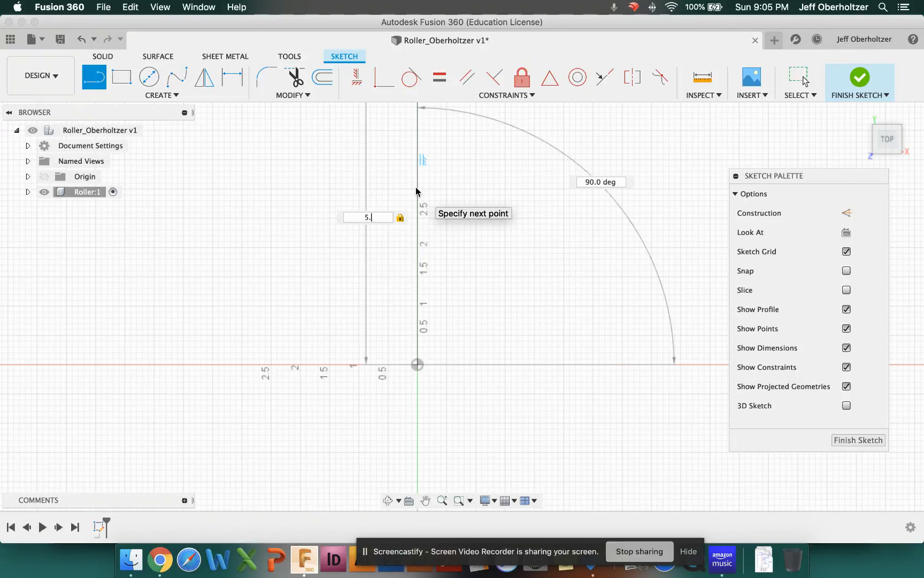
{"action": "type", "text": "4142"}
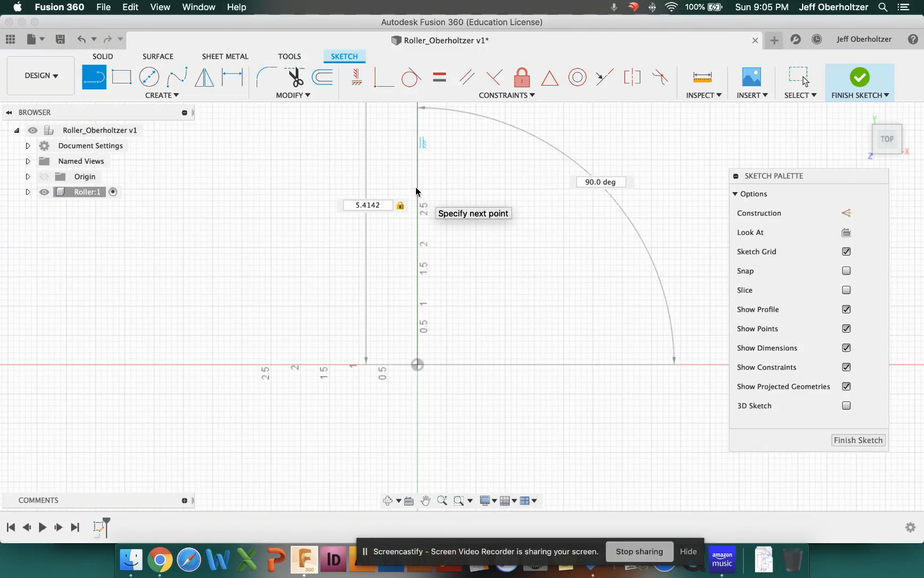
{"action": "scroll", "coordinate": [417, 191], "scroll_direction": "down", "scroll_amount": 5}
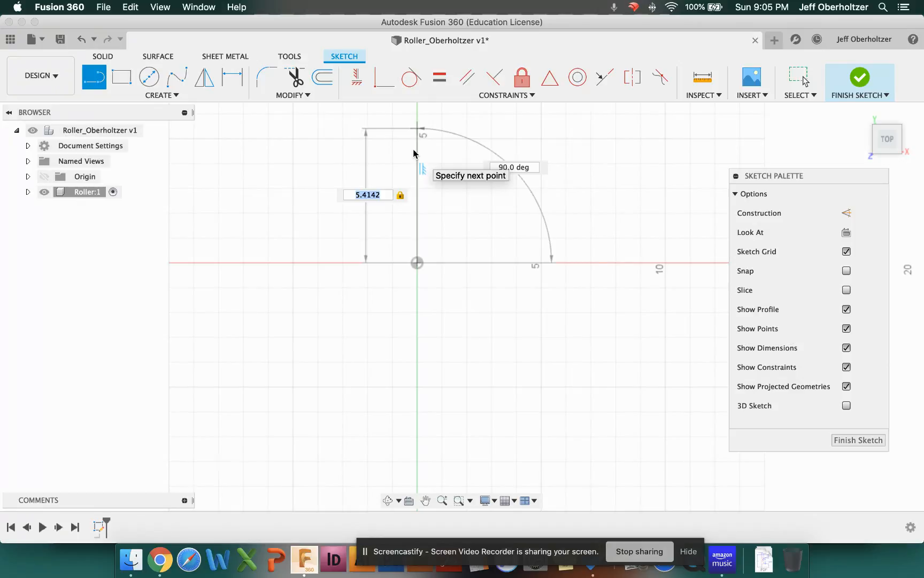
{"action": "key", "text": "Tab"}
{"action": "type", "text": "90"}
{"action": "key", "text": "Tab"}
{"action": "key", "text": "Return"}
Draw a 0.3125 in horizontal line to the right from the upper end of the vertical line.
{"action": "scroll", "coordinate": [416, 145], "scroll_direction": "down", "scroll_amount": 2}
{"action": "scroll", "coordinate": [424, 129], "scroll_direction": "up", "scroll_amount": 2}
{"action": "scroll", "coordinate": [422, 128], "scroll_direction": "up", "scroll_amount": 3}
{"action": "scroll", "coordinate": [428, 169], "scroll_direction": "down", "scroll_amount": 1}
{"action": "scroll", "coordinate": [428, 169], "scroll_direction": "down", "scroll_amount": 1}
{"action": "scroll", "coordinate": [427, 166], "scroll_direction": "up", "scroll_amount": 1}
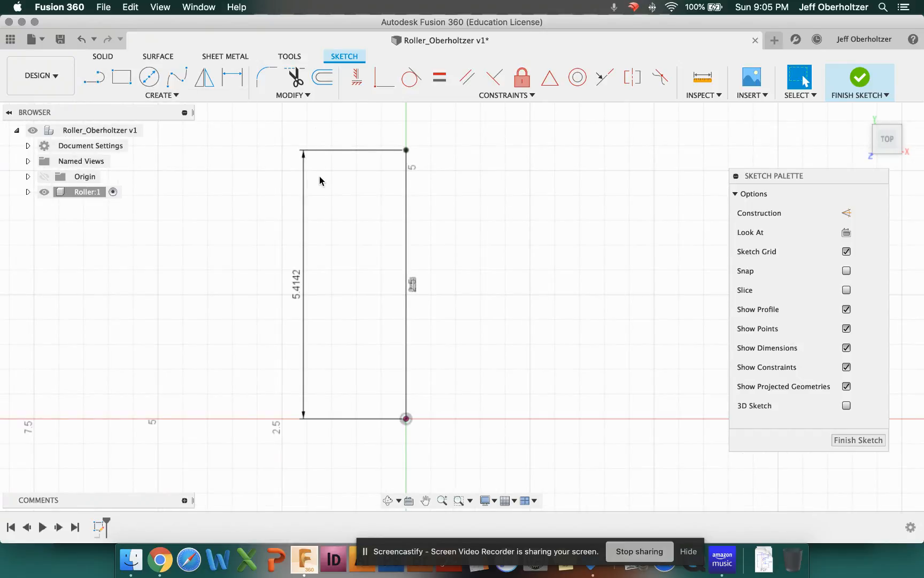
{"action": "key", "text": "l"}
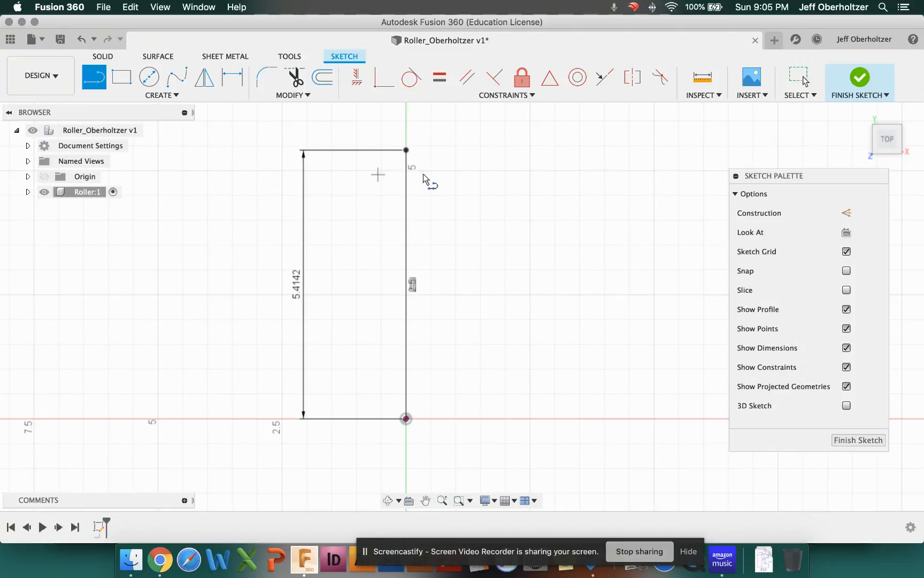
{"action": "left_click", "coordinate": [407, 150]}
{"action": "left_click", "coordinate": [306, 153]}
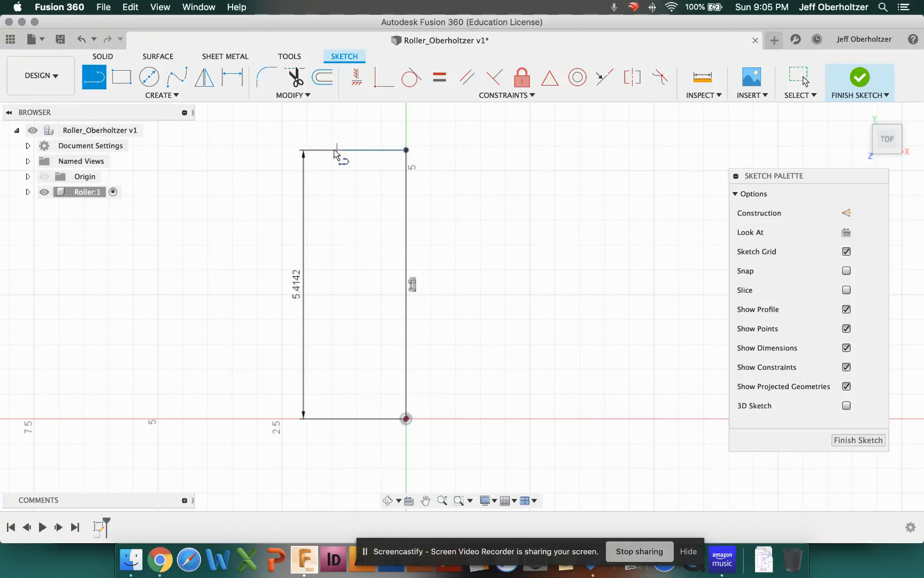
{"action": "left_click", "coordinate": [407, 150]}
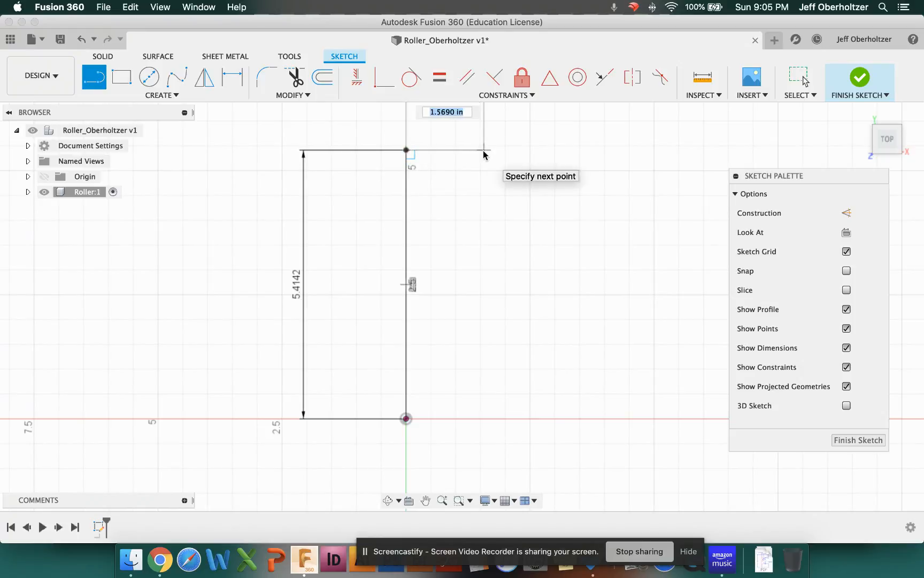
{"action": "type", "text": ".3125"}
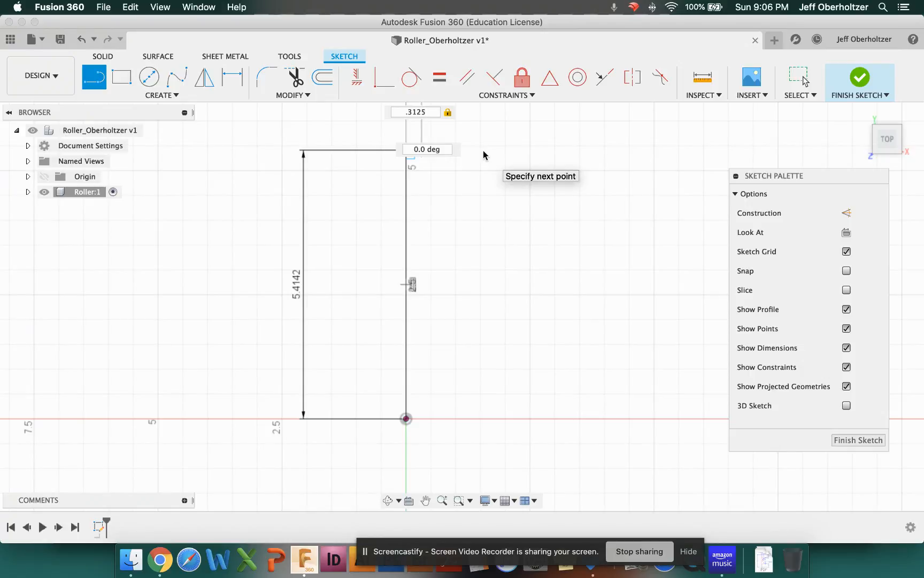
{"action": "key", "text": "Return"}
{"action": "key", "text": "Escape"}
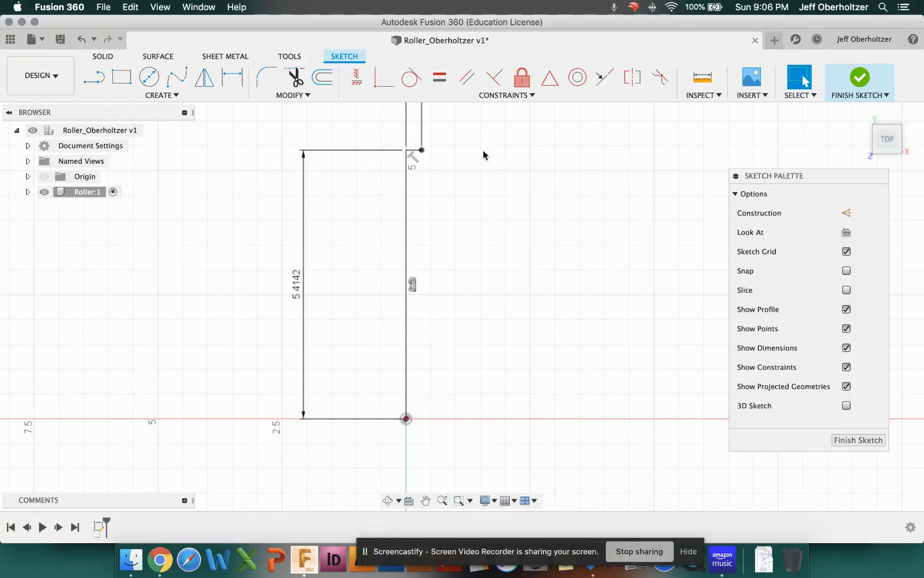
Draw a 1.5 in line straight down from the free end of the short horizontal line.
{"action": "scroll", "coordinate": [472, 138], "scroll_direction": "down", "scroll_amount": 3}
{"action": "scroll", "coordinate": [460, 111], "scroll_direction": "up", "scroll_amount": 5}
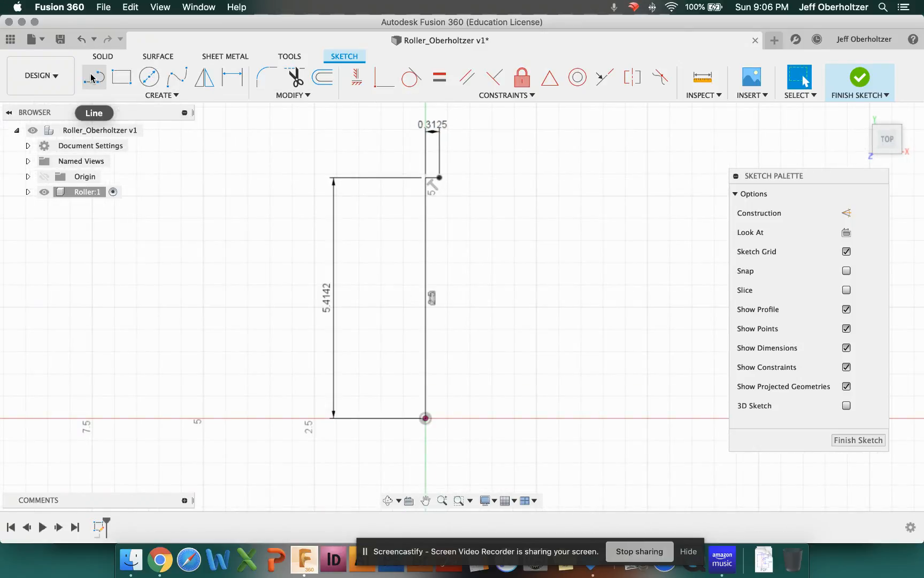
{"action": "left_click", "coordinate": [96, 77]}
{"action": "scroll", "coordinate": [436, 184], "scroll_direction": "up", "scroll_amount": 3}
{"action": "scroll", "coordinate": [438, 185], "scroll_direction": "up", "scroll_amount": 2}
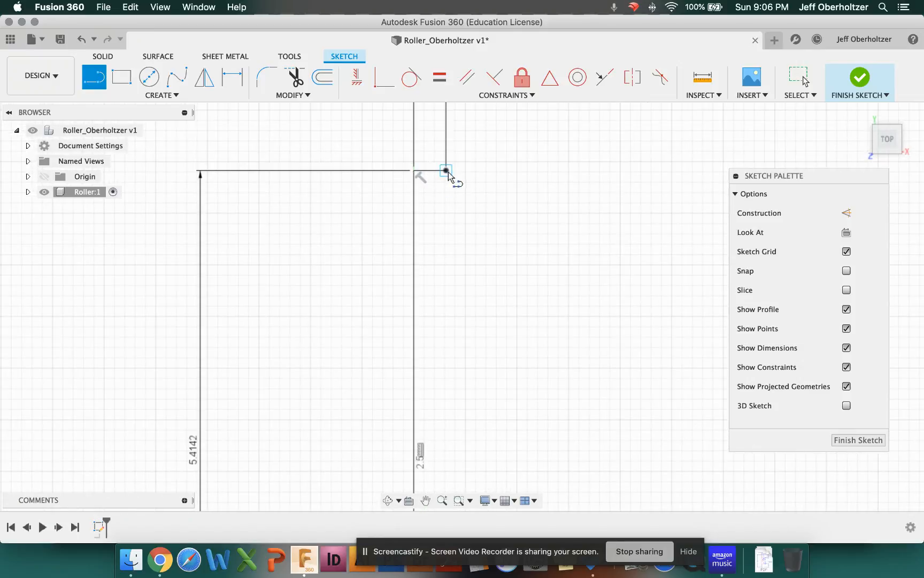
{"action": "left_click_drag", "start_coordinate": [447, 172], "coordinate": [451, 286]}
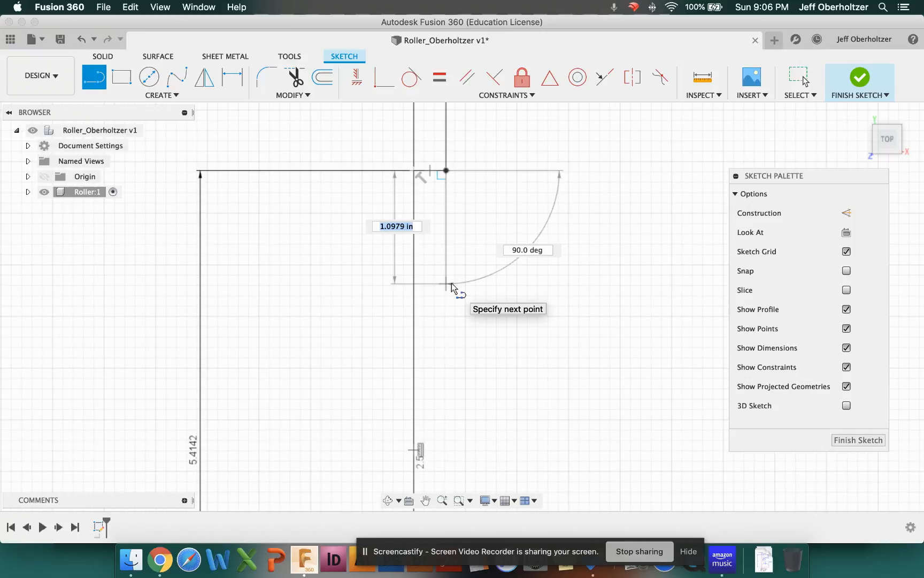
{"action": "type", "text": "1.5"}
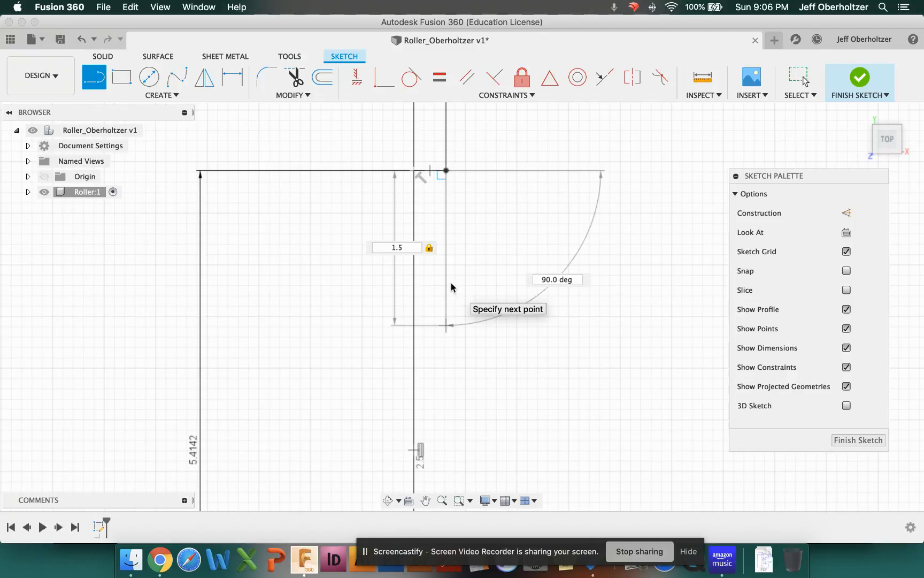
{"action": "key", "text": "Escape"}
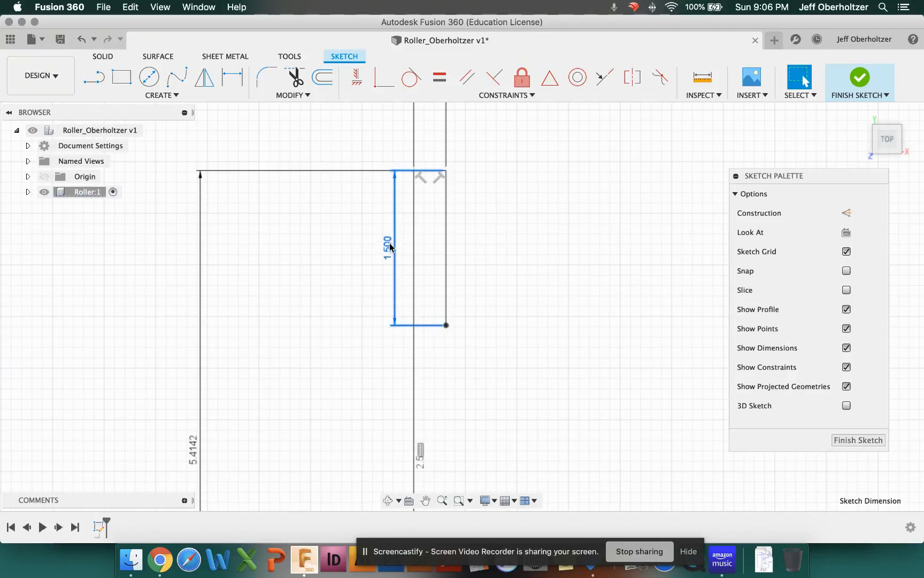
Move the 1.5 in dimension to the right of the profile and draw a 0.6875 in horizontal line rightward from the 1.5 in line's lower end.
{"action": "left_click_drag", "start_coordinate": [389, 247], "coordinate": [617, 252]}
{"action": "scroll", "coordinate": [416, 330], "scroll_direction": "down", "scroll_amount": 2}
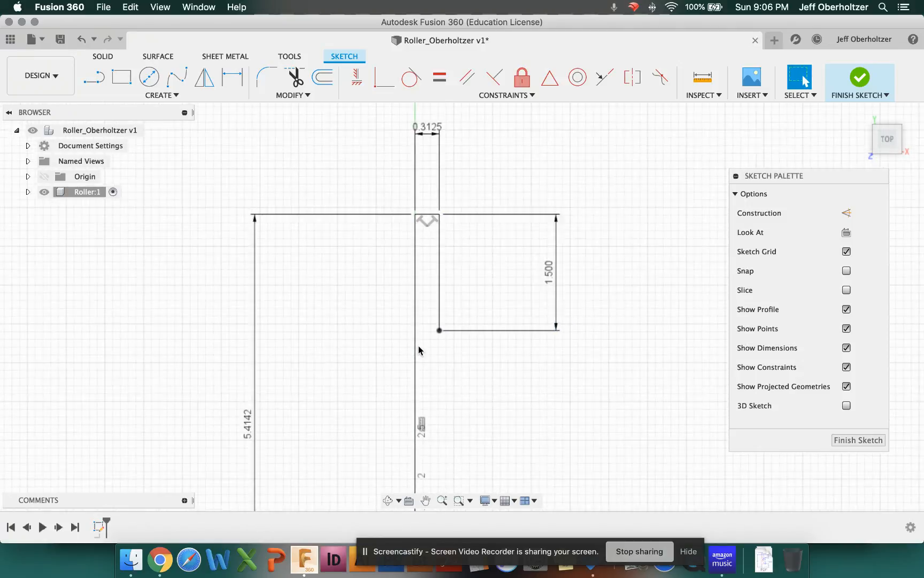
{"action": "left_click", "coordinate": [94, 77]}
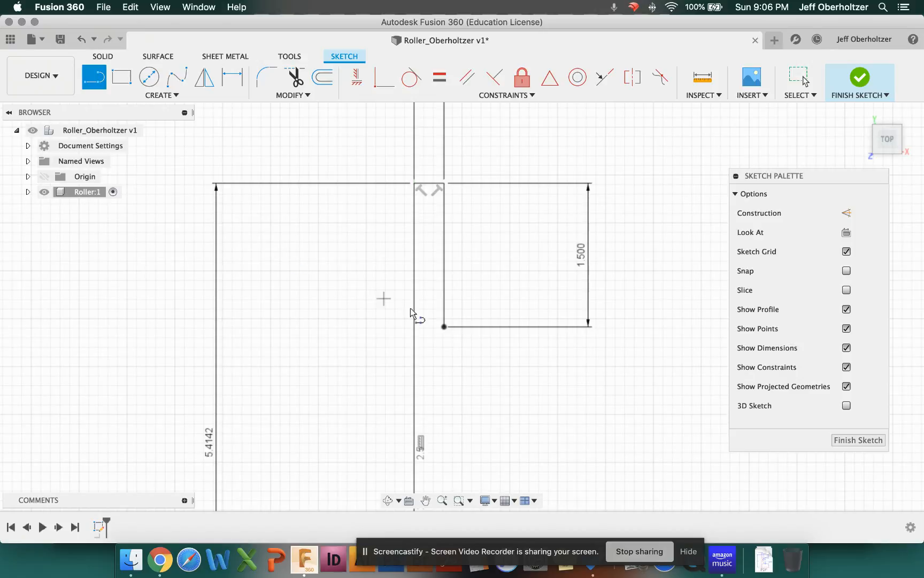
{"action": "left_click", "coordinate": [444, 326]}
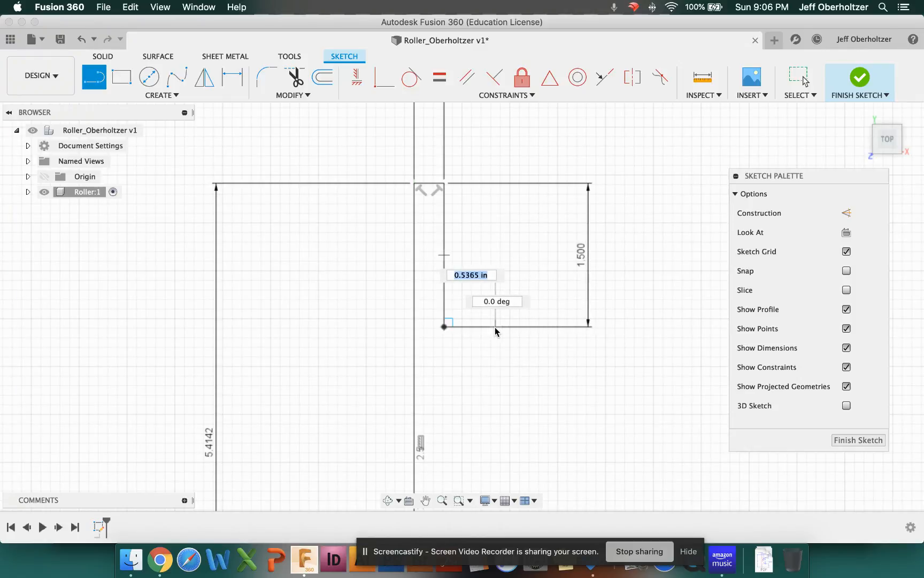
{"action": "type", "text": "."}
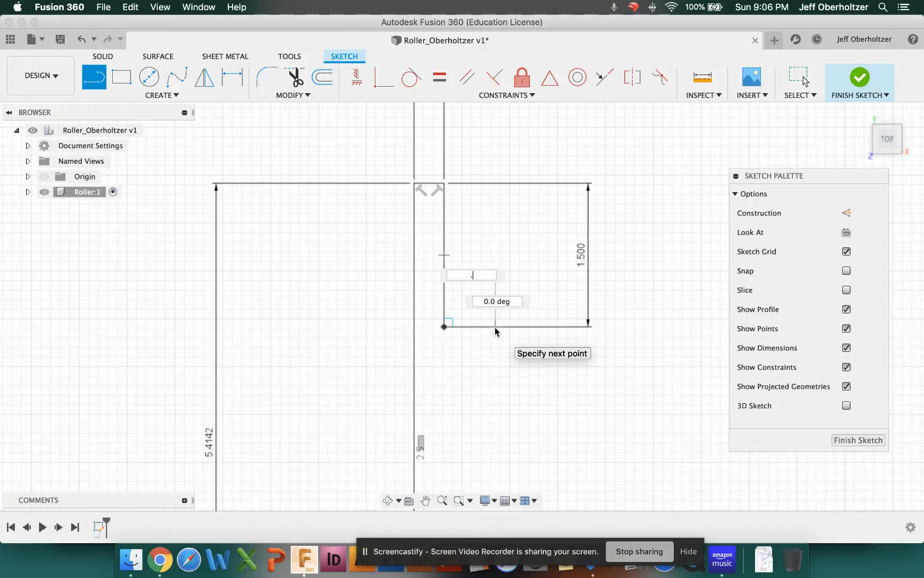
{"action": "type", "text": "6875"}
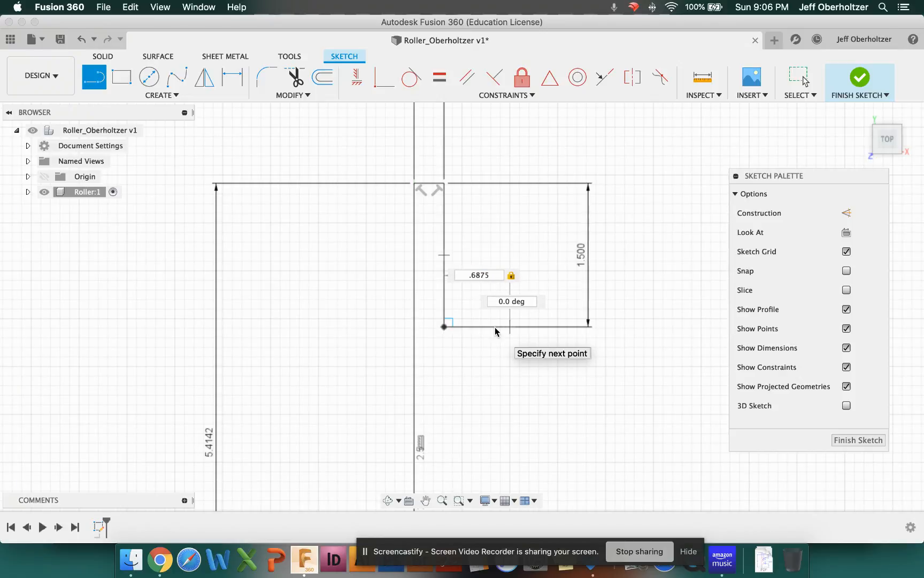
{"action": "key", "text": "Return"}
{"action": "key", "text": "Escape"}
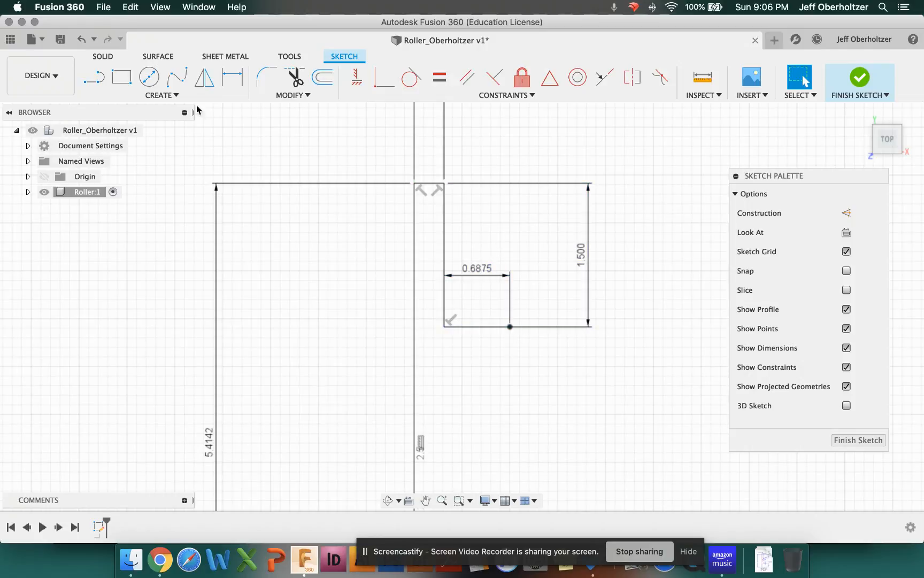
Draw a 0.5 in line straight down from the 0.6875 in line's free end and place its dimension below the 1.5 in dimension.
{"action": "left_click", "coordinate": [93, 77]}
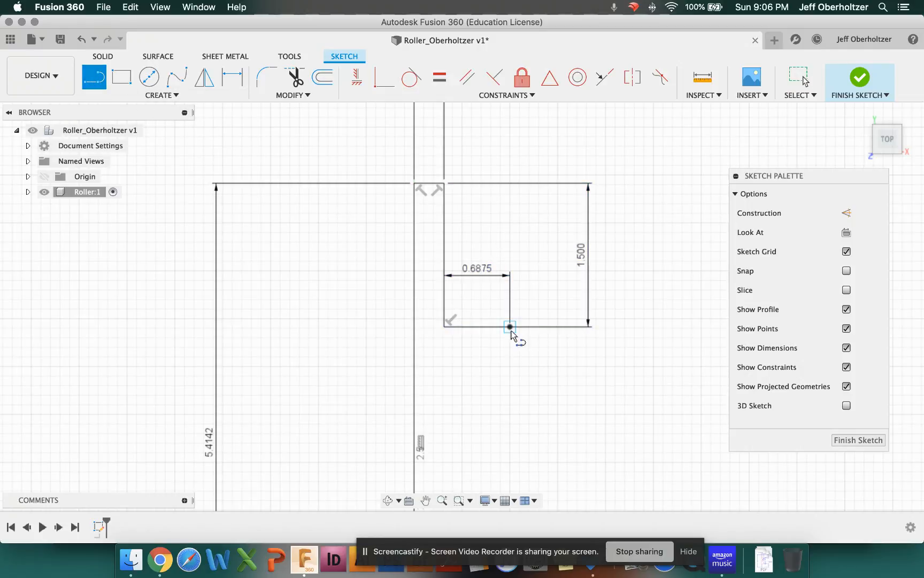
{"action": "left_click", "coordinate": [510, 326]}
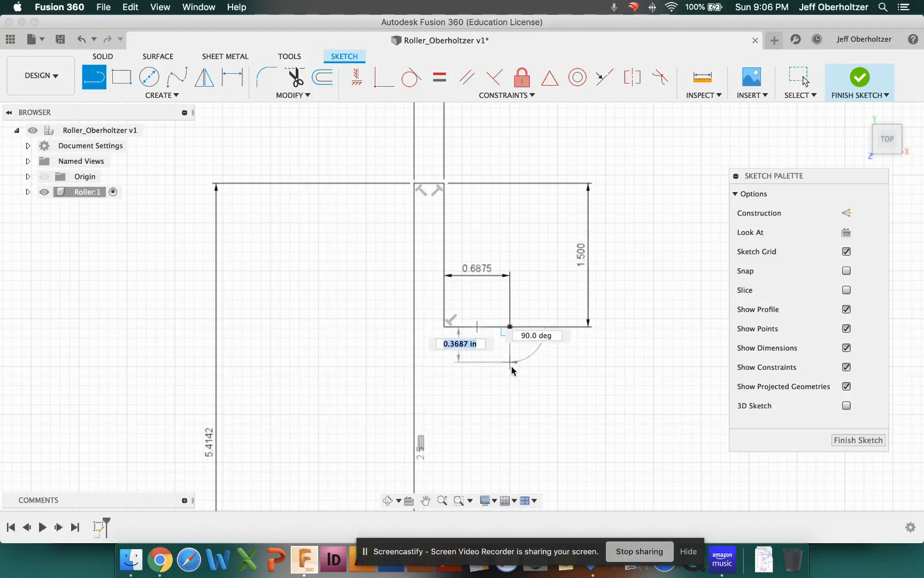
{"action": "type", "text": ".5"}
{"action": "key", "text": "Return"}
{"action": "key", "text": "Escape"}
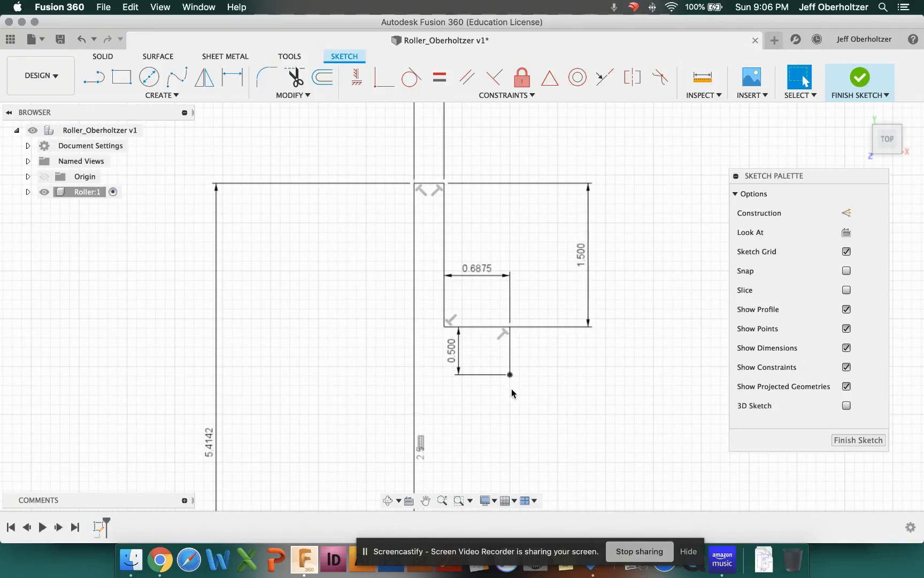
{"action": "left_click_drag", "start_coordinate": [449, 356], "coordinate": [588, 354]}
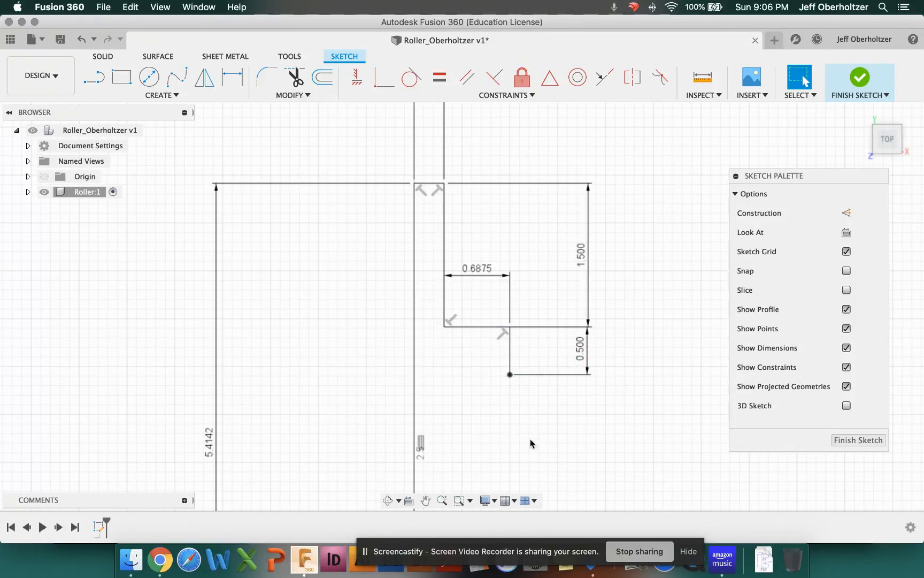
{"action": "scroll", "coordinate": [530, 438], "scroll_direction": "down", "scroll_amount": 10}
{"action": "scroll", "coordinate": [504, 484], "scroll_direction": "up", "scroll_amount": 5}
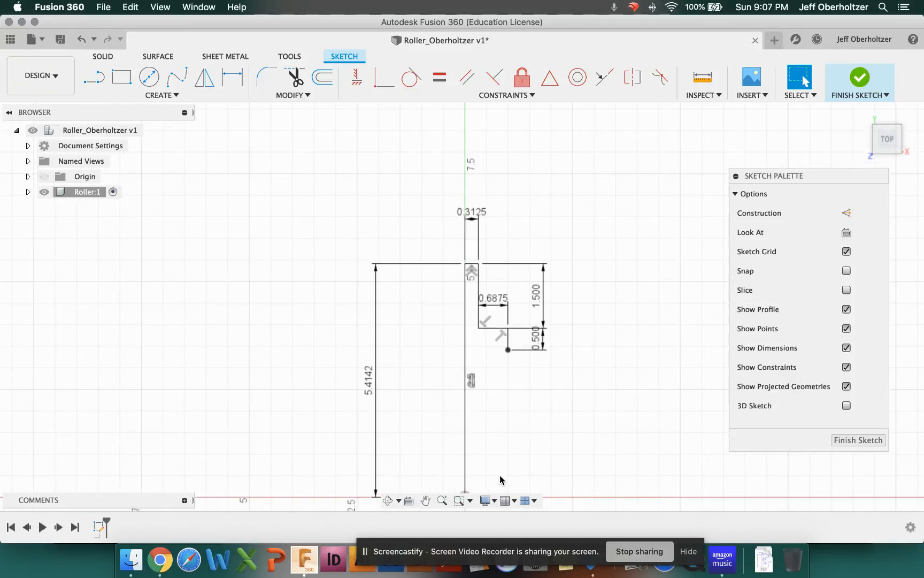
{"action": "scroll", "coordinate": [502, 367], "scroll_direction": "down", "scroll_amount": 5}
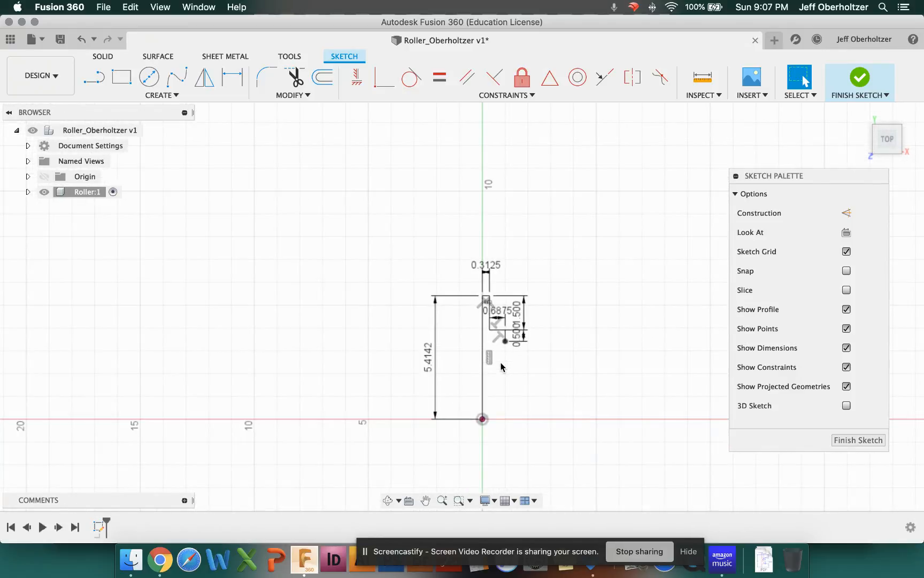
{"action": "scroll", "coordinate": [501, 366], "scroll_direction": "up", "scroll_amount": 2}
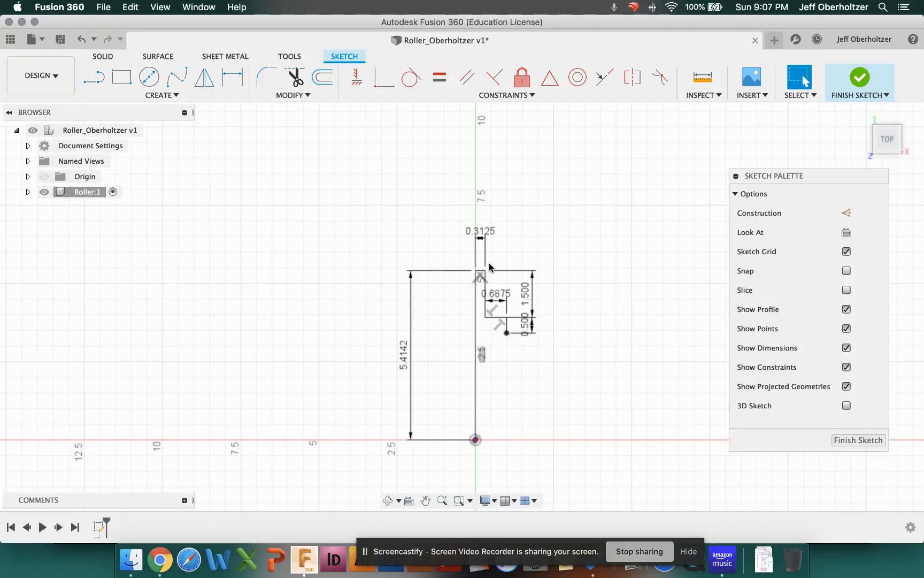
{"action": "scroll", "coordinate": [505, 314], "scroll_direction": "up", "scroll_amount": 5}
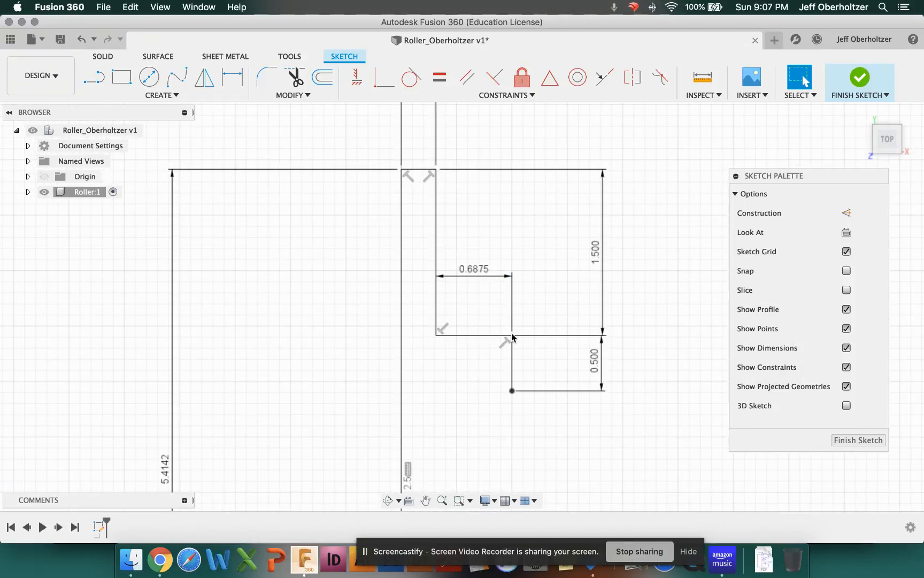
{"action": "scroll", "coordinate": [517, 448], "scroll_direction": "down", "scroll_amount": 3}
{"action": "scroll", "coordinate": [526, 411], "scroll_direction": "up", "scroll_amount": 3}
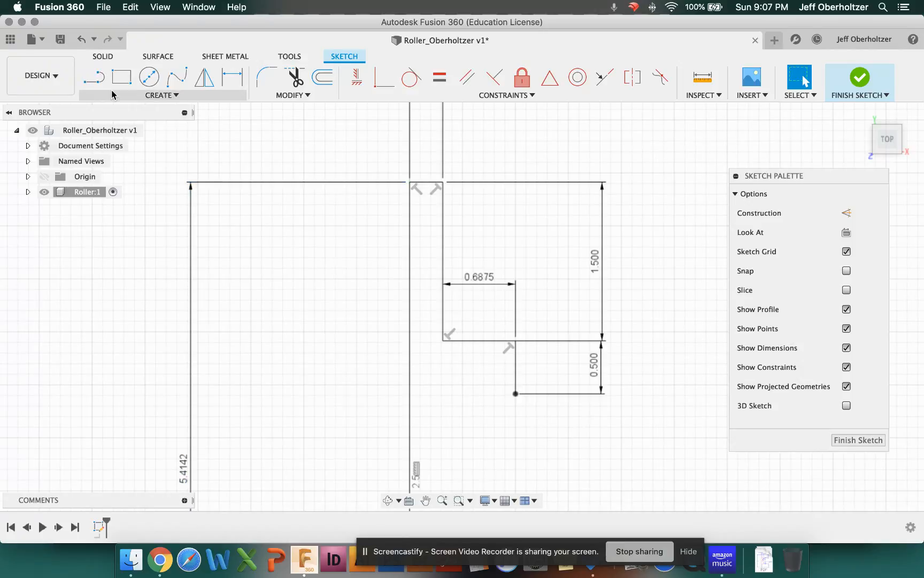
Draw a 1 in diagonal line at 135 degrees, running down and left from the lower end of the 0.5 in line.
{"action": "key", "text": "l"}
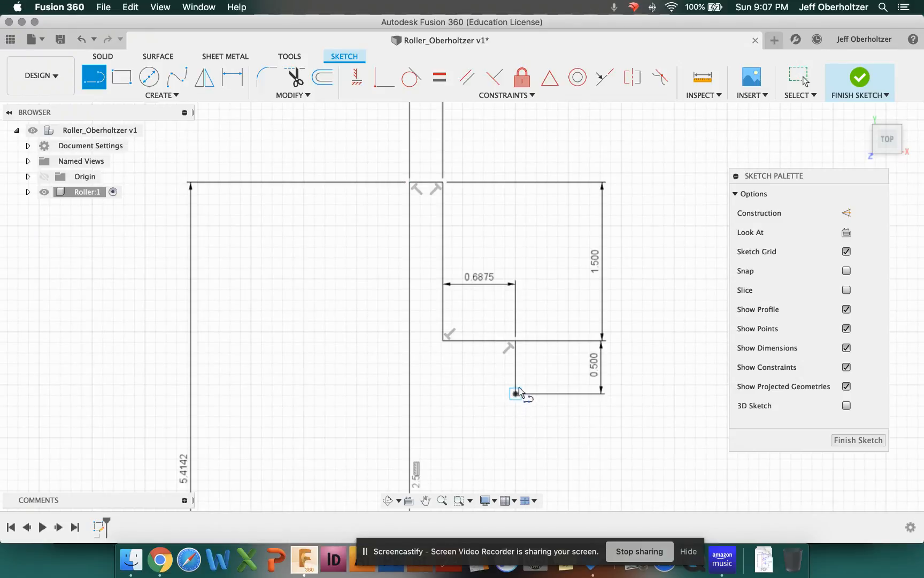
{"action": "left_click", "coordinate": [516, 394]}
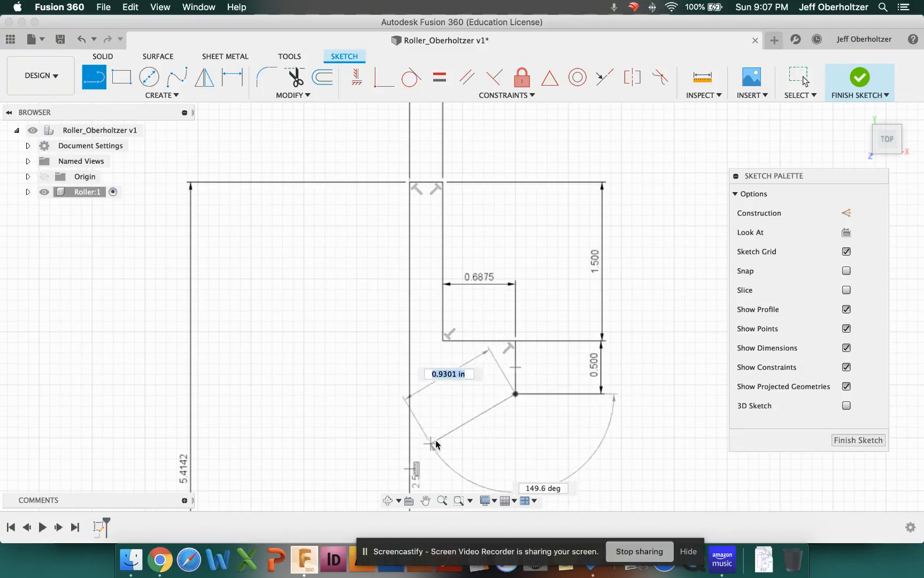
{"action": "scroll", "coordinate": [430, 423], "scroll_direction": "down", "scroll_amount": 4}
{"action": "scroll", "coordinate": [440, 462], "scroll_direction": "up", "scroll_amount": 2}
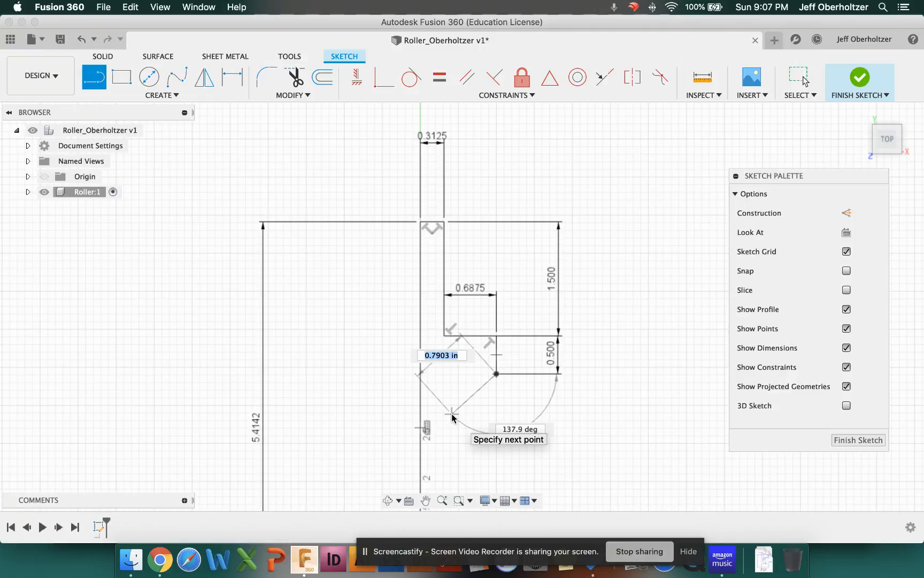
{"action": "type", "text": "1"}
{"action": "key", "text": "Tab"}
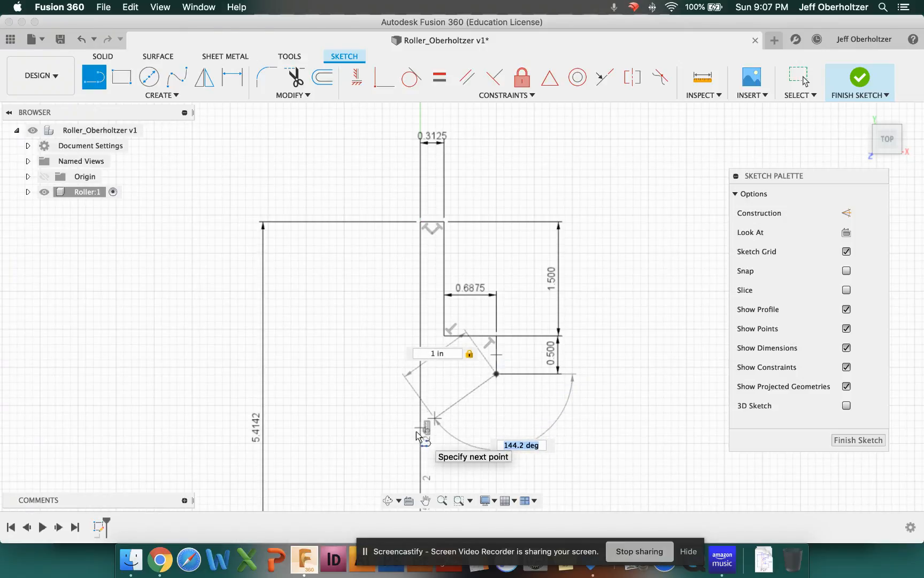
{"action": "type", "text": "135"}
{"action": "key", "text": "Tab"}
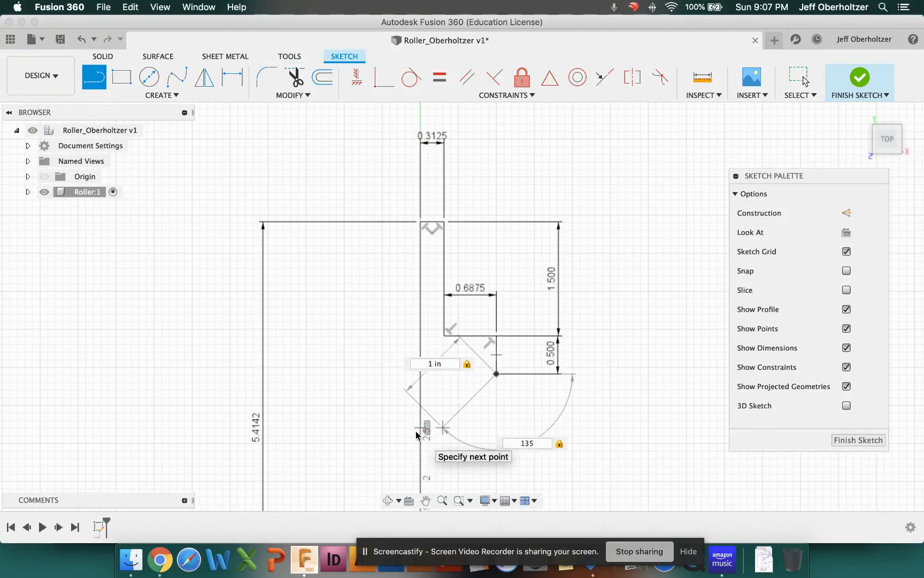
{"action": "key", "text": "Return"}
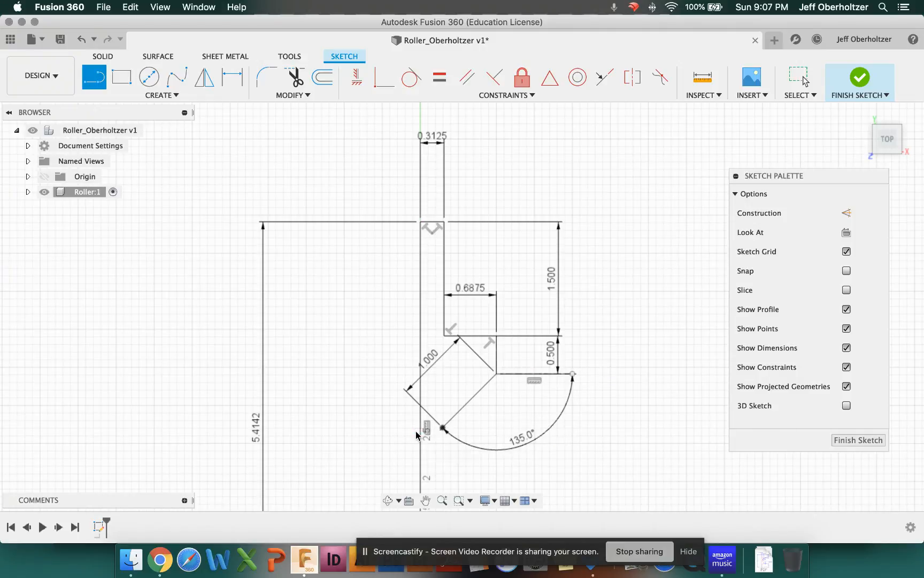
{"action": "key", "text": "Escape"}
Reposition the diagonal line's length and angle dimensions so they sit close beside it on its lower right side.
{"action": "scroll", "coordinate": [435, 428], "scroll_direction": "down", "scroll_amount": 5}
{"action": "scroll", "coordinate": [454, 444], "scroll_direction": "up", "scroll_amount": 8}
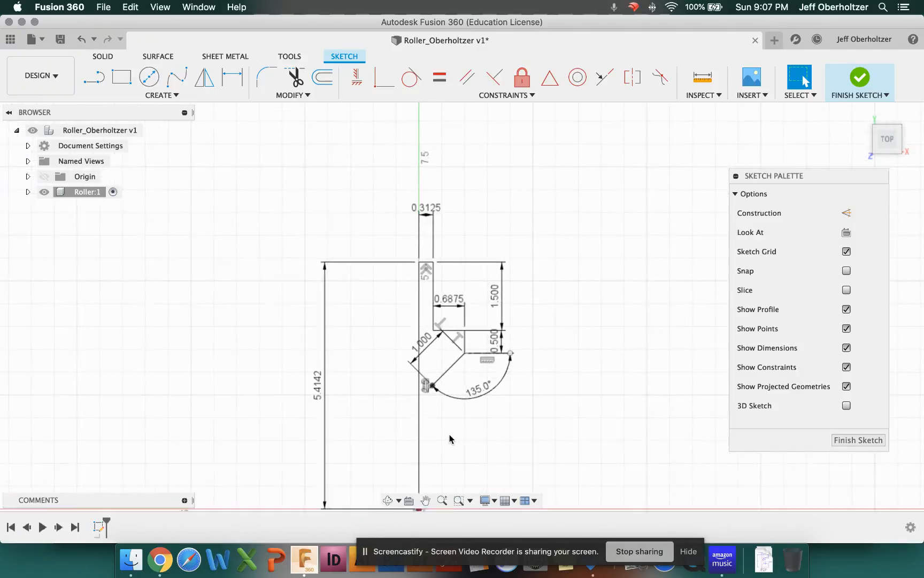
{"action": "left_click_drag", "start_coordinate": [401, 263], "coordinate": [490, 300]}
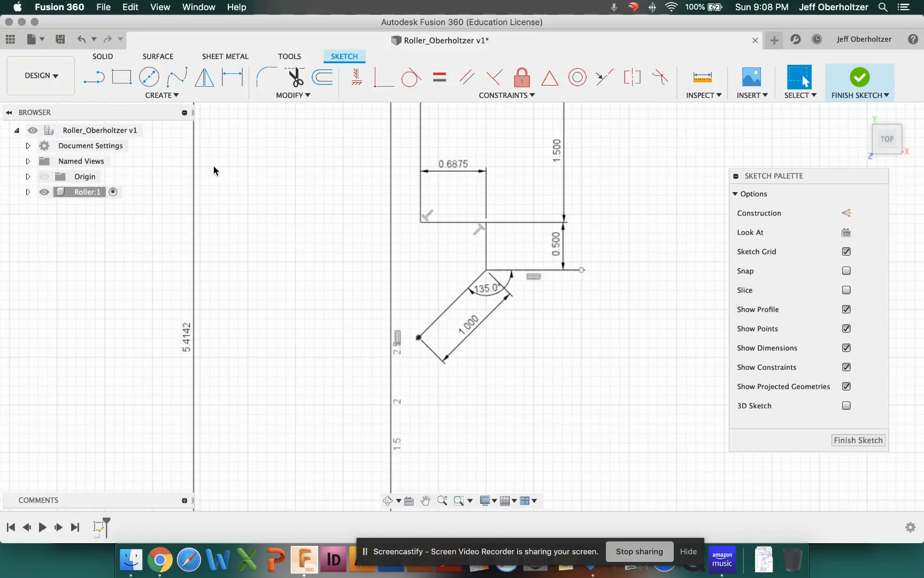
Try a 1 in line running down and right, perpendicular to the diagonal from its lower end, reposition its dimension, and undo both.
{"action": "key", "text": "l"}
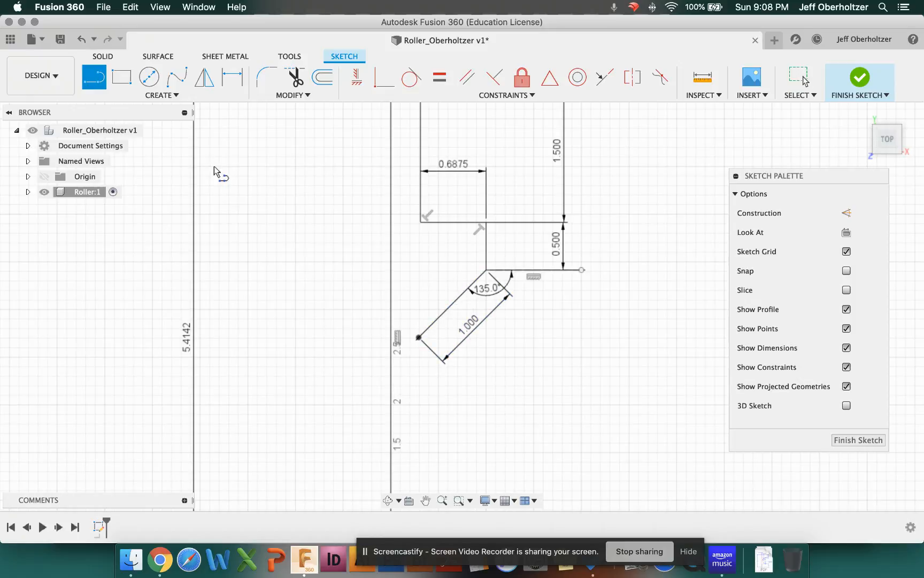
{"action": "left_click", "coordinate": [418, 337]}
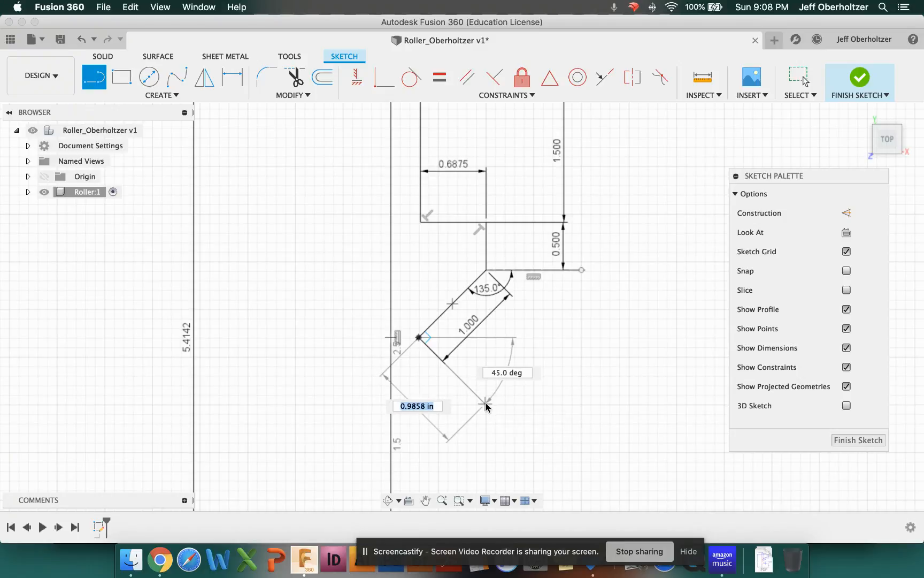
{"action": "type", "text": "1"}
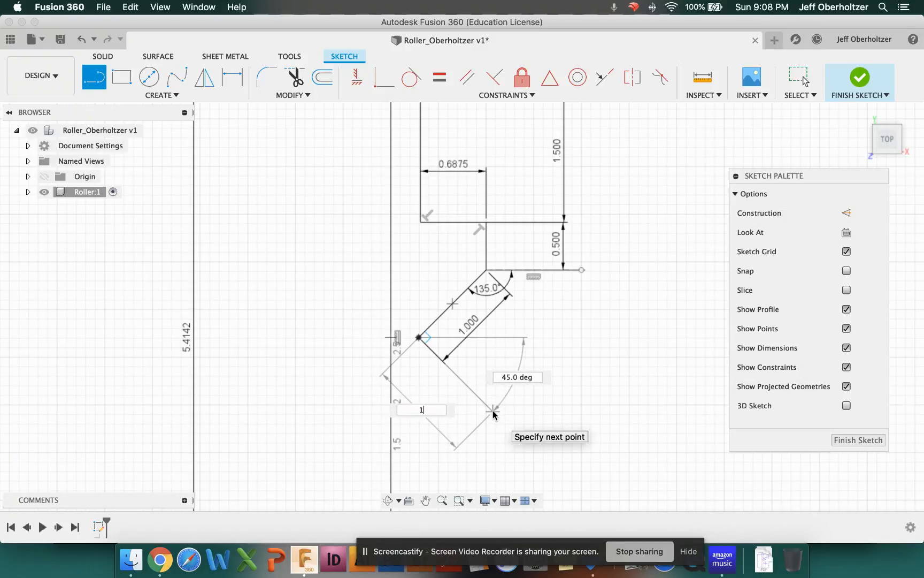
{"action": "key", "text": "Return"}
{"action": "key", "text": "Escape"}
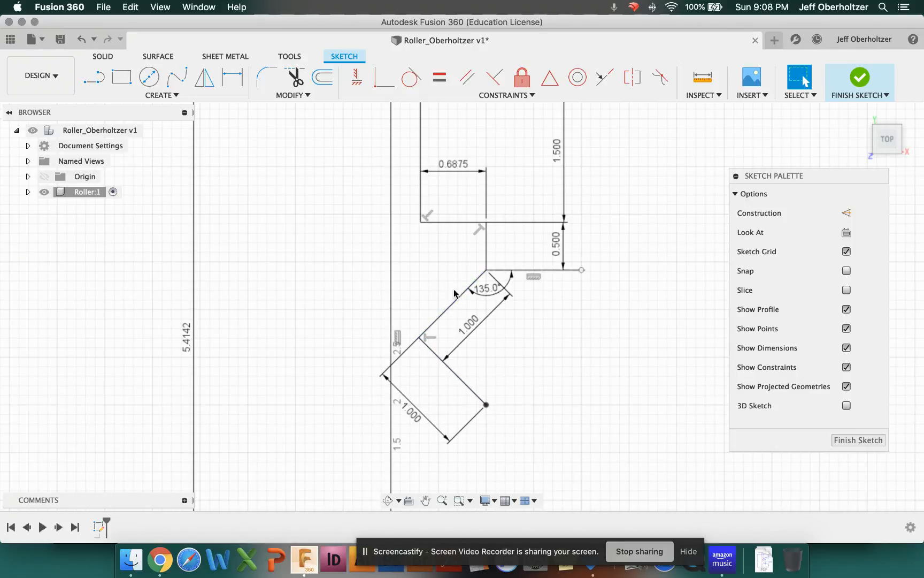
{"action": "left_click_drag", "start_coordinate": [413, 410], "coordinate": [479, 362]}
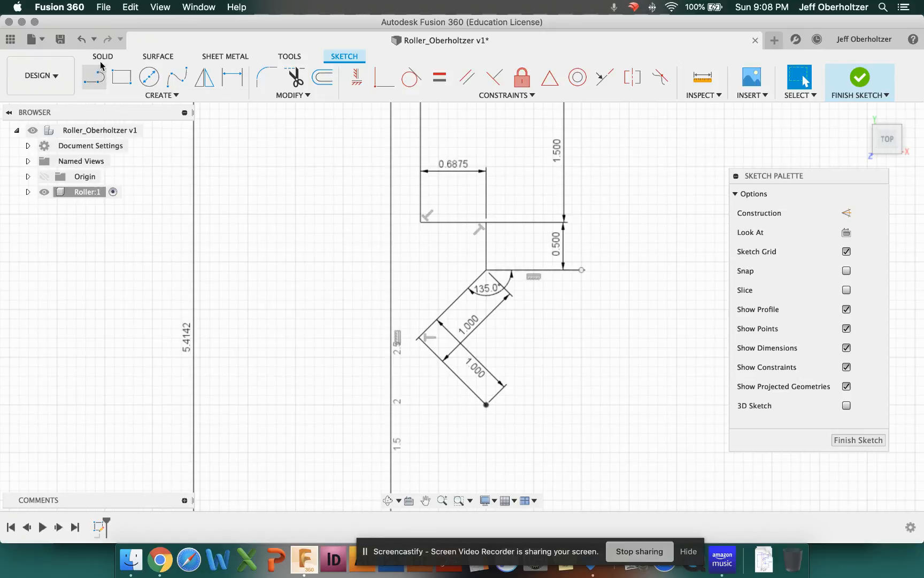
{"action": "left_click", "coordinate": [80, 40]}
{"action": "left_click", "coordinate": [81, 41]}
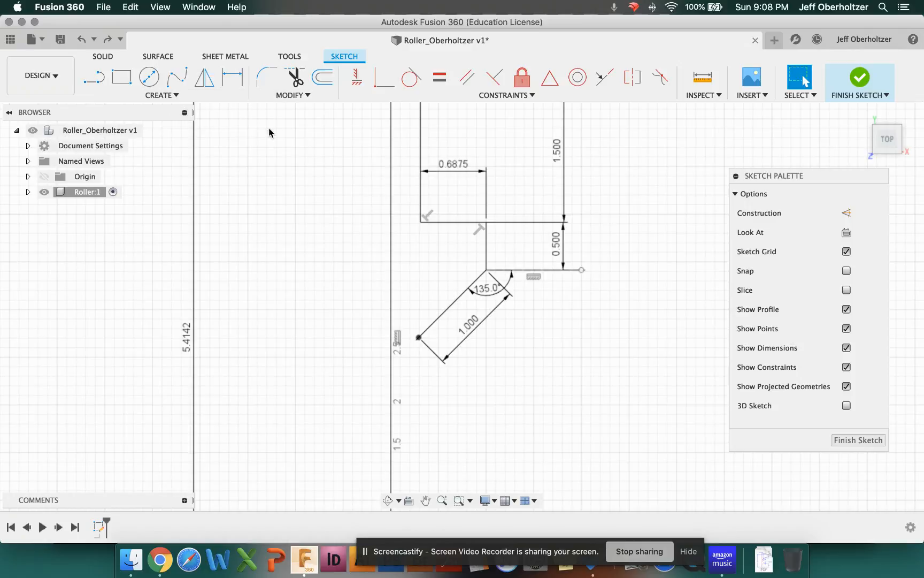
Try an undimensioned line running down and right, perpendicular to the diagonal from its lower end, and undo it.
{"action": "left_click", "coordinate": [94, 80]}
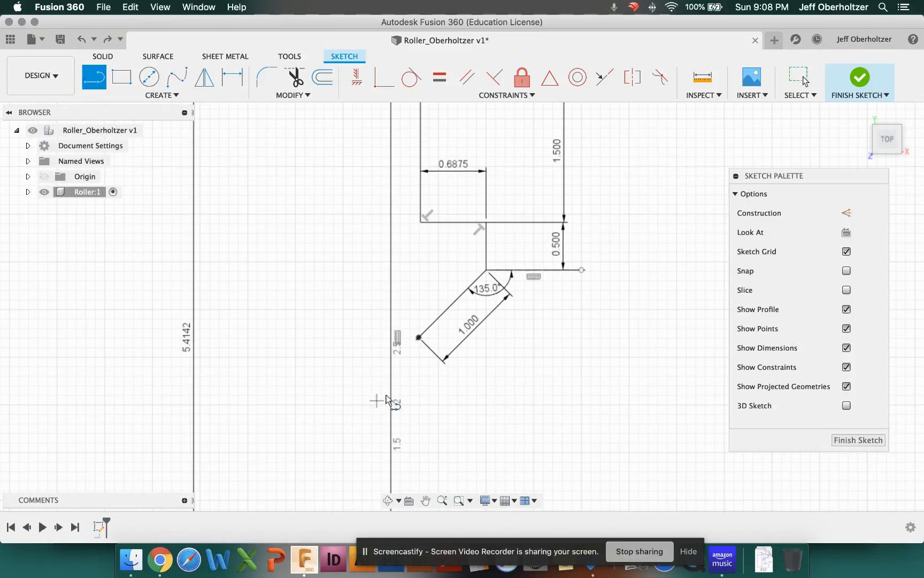
{"action": "left_click", "coordinate": [419, 337]}
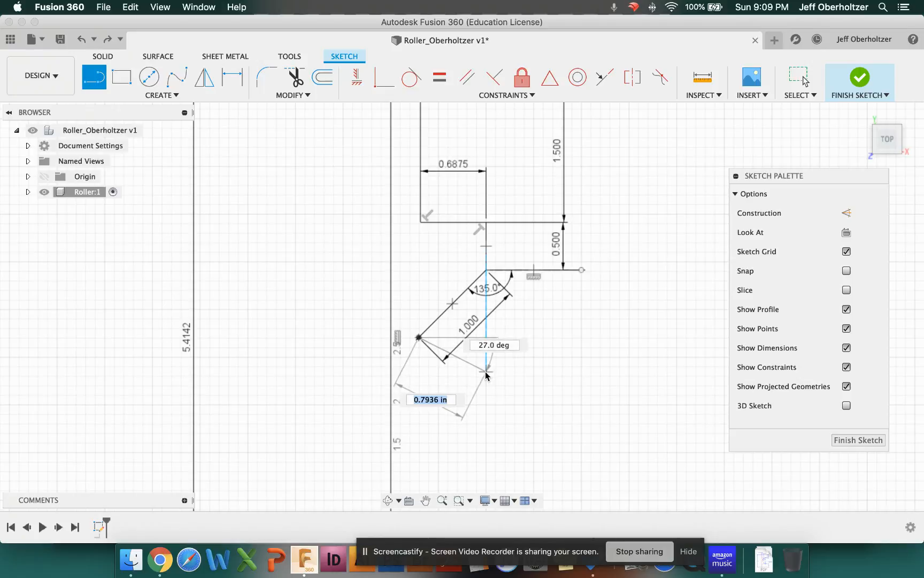
{"action": "left_click", "coordinate": [481, 398]}
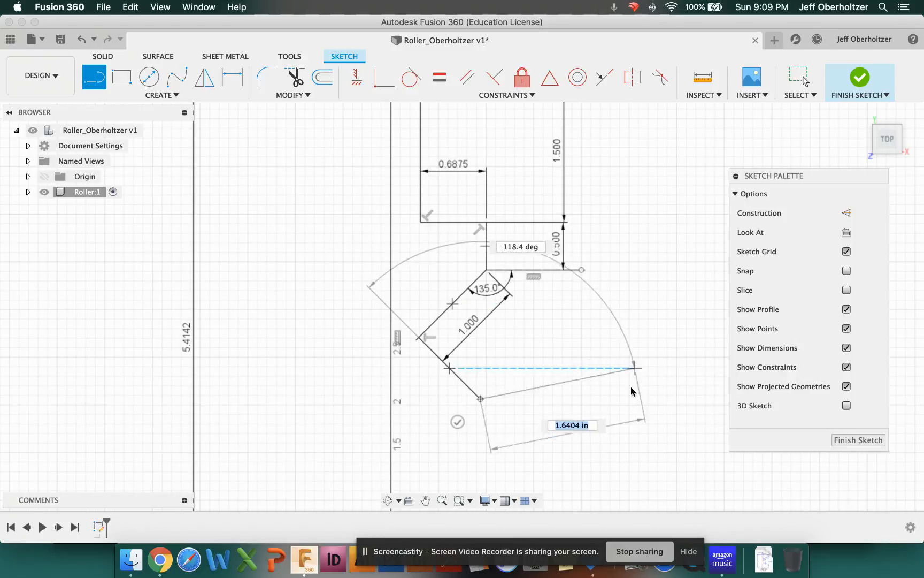
{"action": "key", "text": "Escape"}
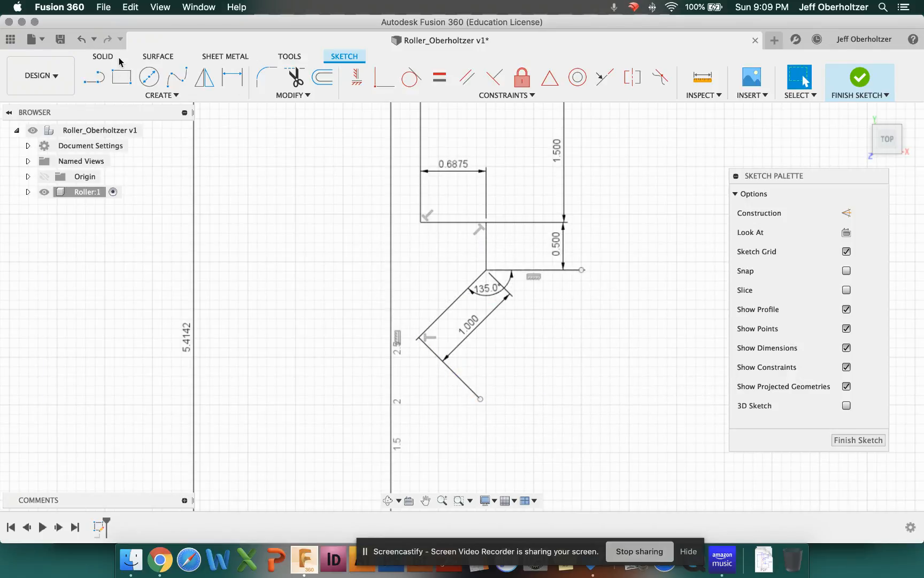
{"action": "left_click", "coordinate": [80, 43]}
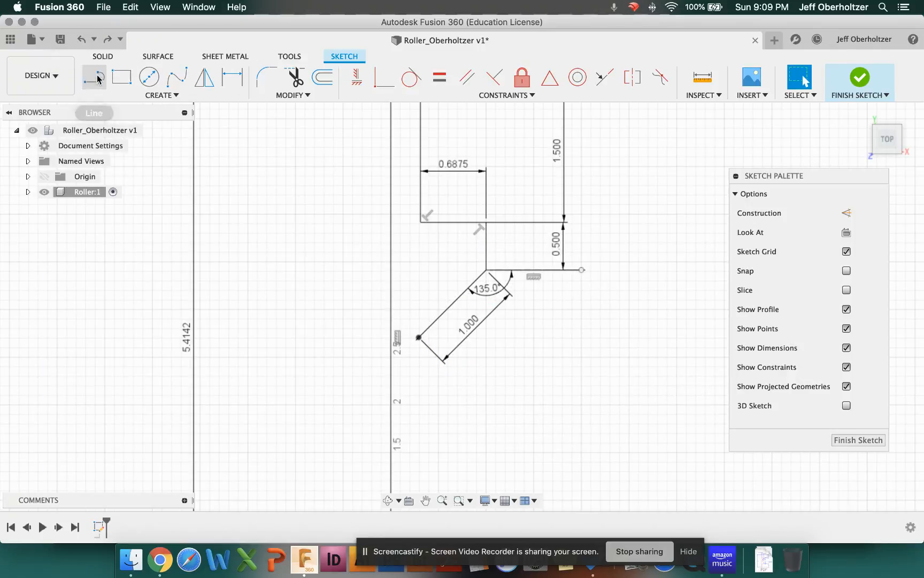
Draw a line perpendicular to the diagonal from its lower end, ending directly below the 0.5 in line, and continue it 0.5 in vertically downward.
{"action": "left_click", "coordinate": [94, 78]}
{"action": "left_click", "coordinate": [418, 337]}
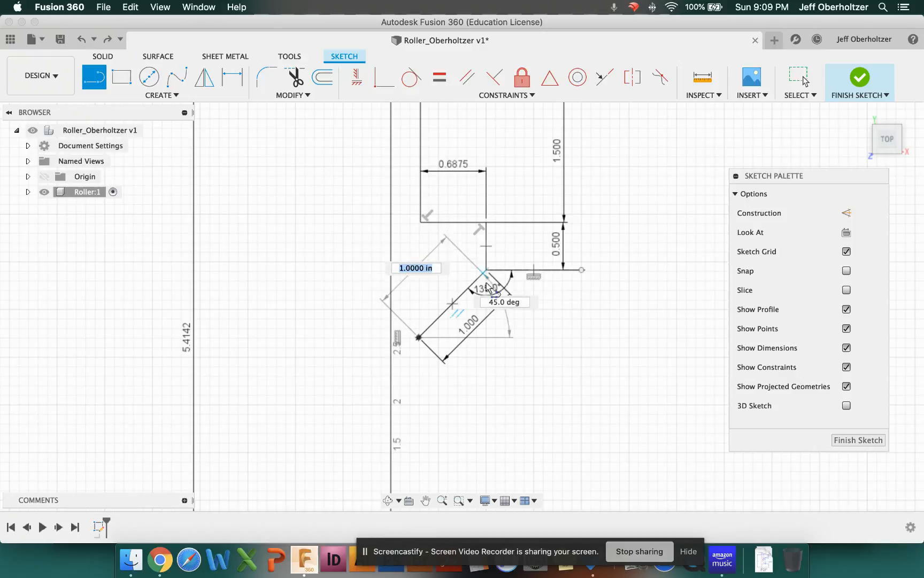
{"action": "left_click", "coordinate": [486, 405]}
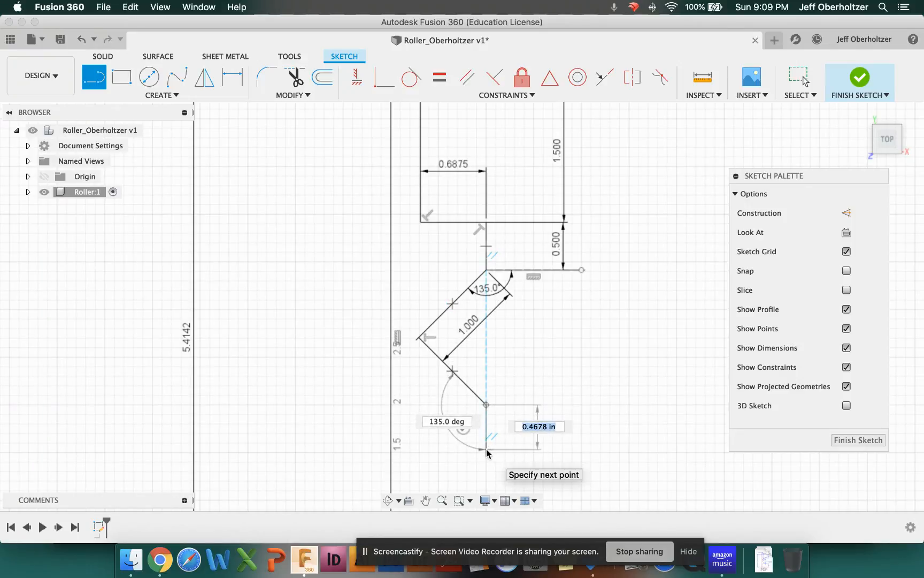
{"action": "type", "text": ".5"}
{"action": "key", "text": "Tab"}
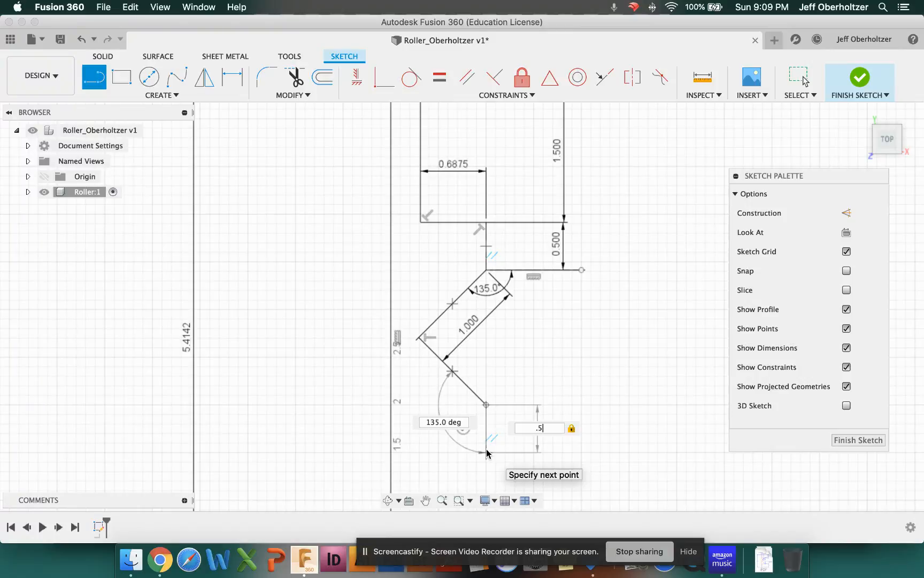
{"action": "key", "text": "Return"}
{"action": "key", "text": "Escape"}
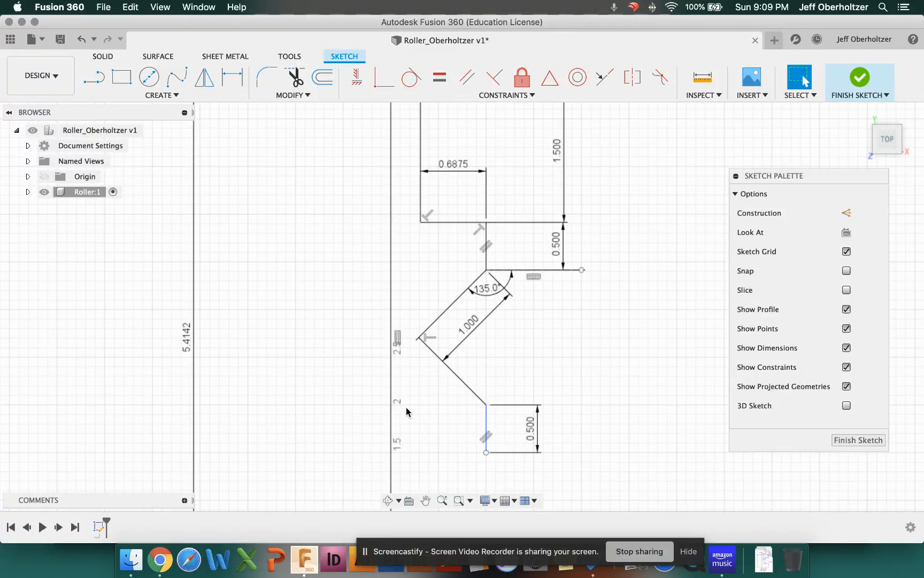
Draw a 0.6875 in horizontal line to the left from the lower end of the new 0.5 in vertical line.
{"action": "key", "text": "l"}
{"action": "mouse_move", "coordinate": [486, 454]}
{"action": "left_mouse_down"}
{"action": "mouse_move", "coordinate": [410, 449]}
{"action": "mouse_move", "coordinate": [414, 457]}
{"action": "left_mouse_up"}
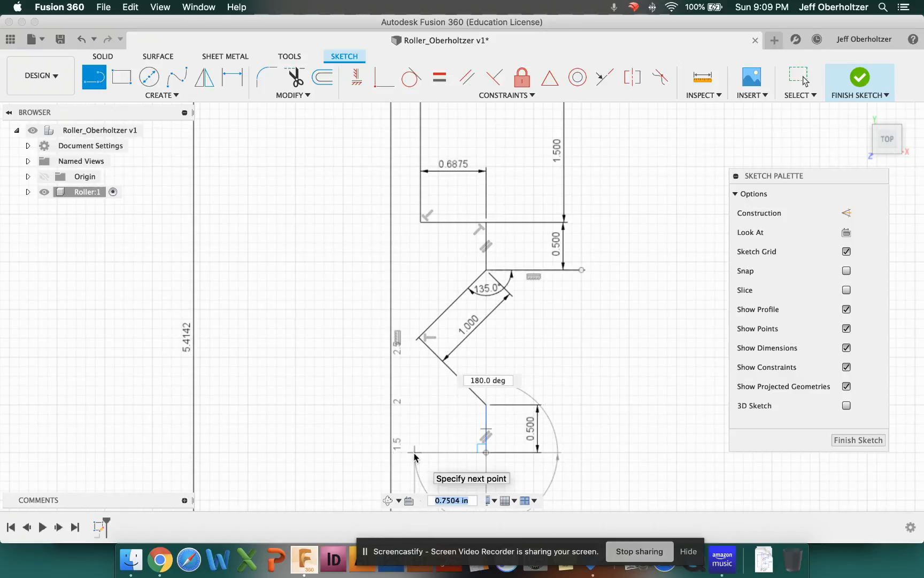
{"action": "type", "text": ".6875"}
{"action": "key", "text": "Return"}
{"action": "key", "text": "Escape"}
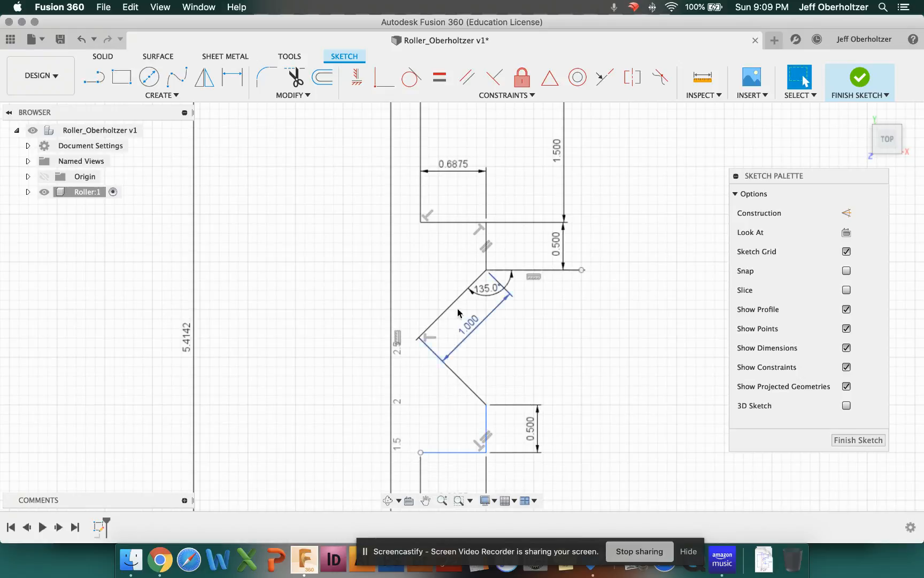
Draw a 1.5 in vertical line downward from the left end of the lower 0.6875 in line.
{"action": "scroll", "coordinate": [458, 313], "scroll_direction": "down", "scroll_amount": 5}
{"action": "scroll", "coordinate": [444, 427], "scroll_direction": "up", "scroll_amount": 6}
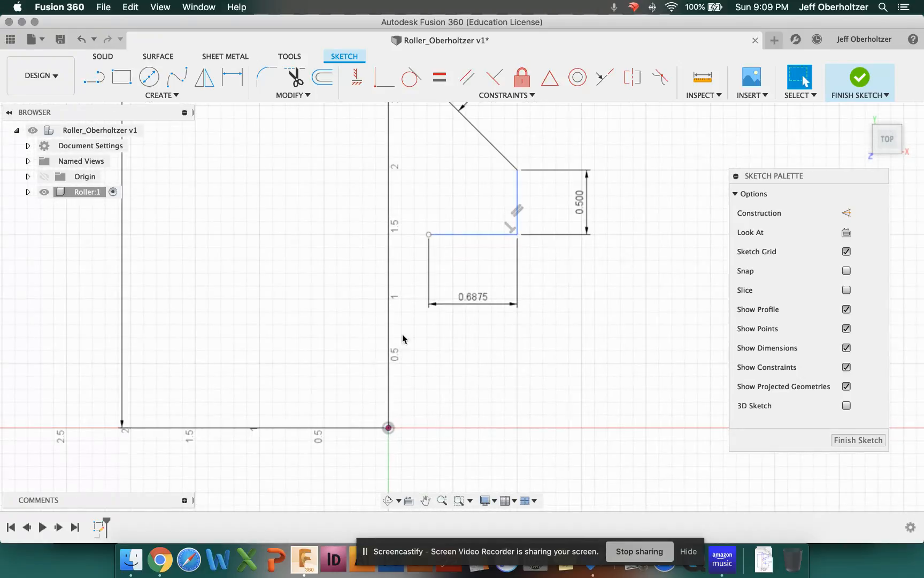
{"action": "left_click", "coordinate": [90, 81]}
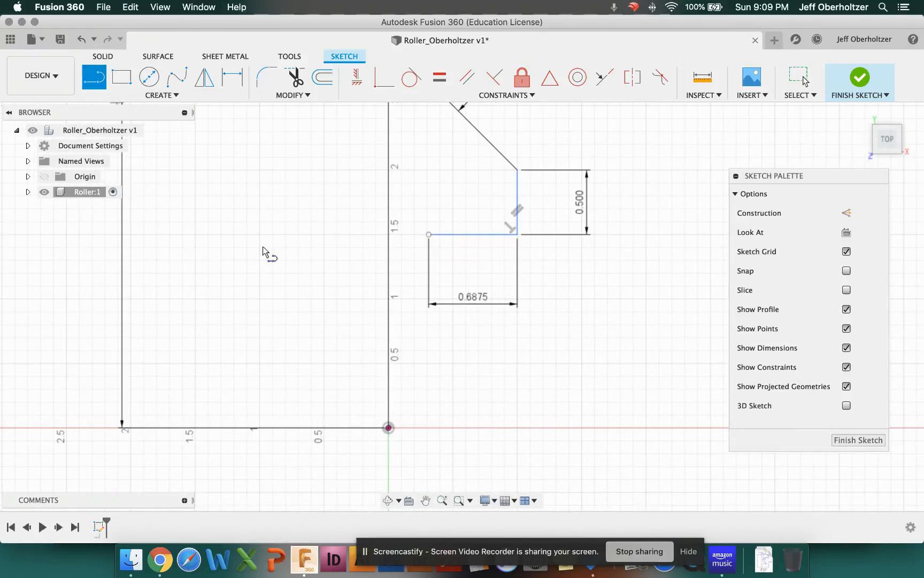
{"action": "left_click", "coordinate": [429, 235]}
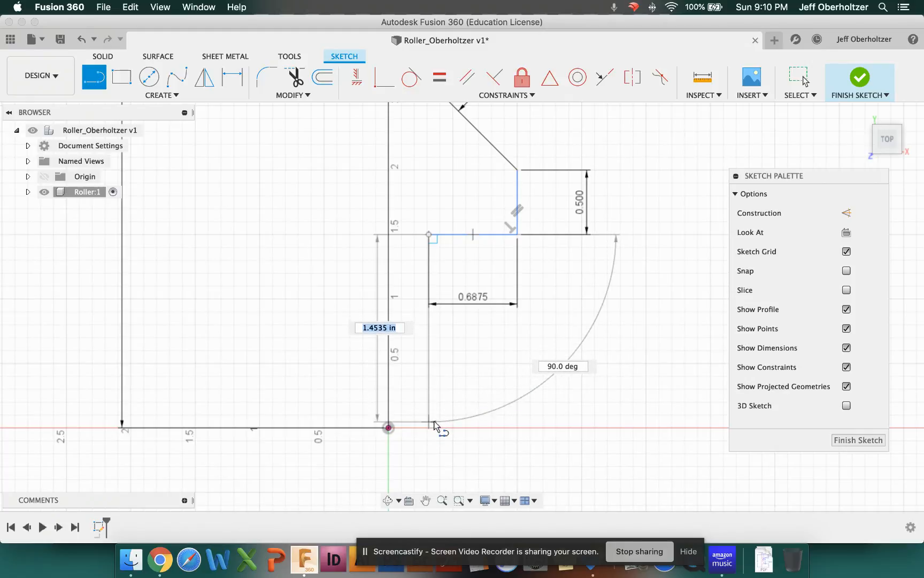
{"action": "type", "text": "1.5"}
{"action": "key", "text": "Return"}
{"action": "key", "text": "Escape"}
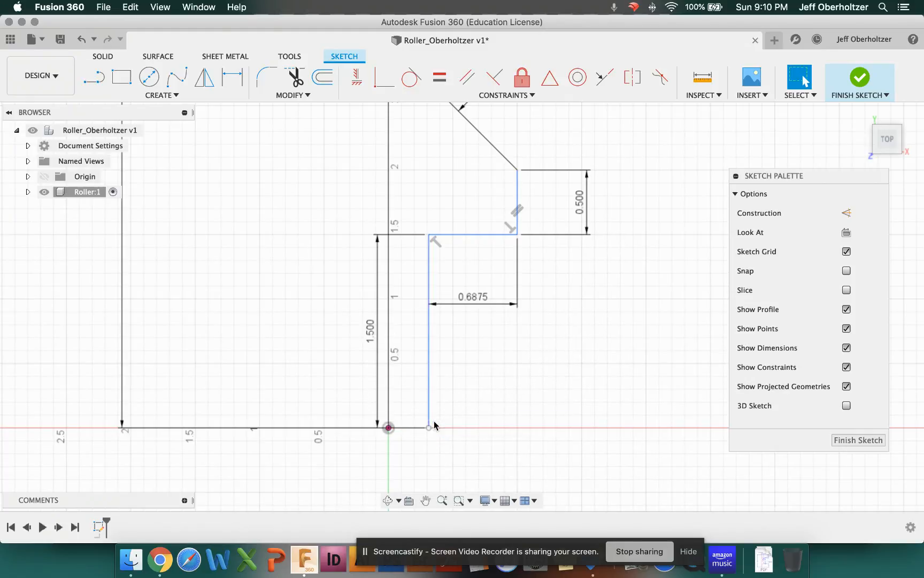
Close the roller profile with a horizontal line from the lower end of the 1.5 in line to the origin.
{"action": "left_click", "coordinate": [92, 80]}
{"action": "left_click", "coordinate": [428, 428]}
{"action": "left_click", "coordinate": [388, 428]}
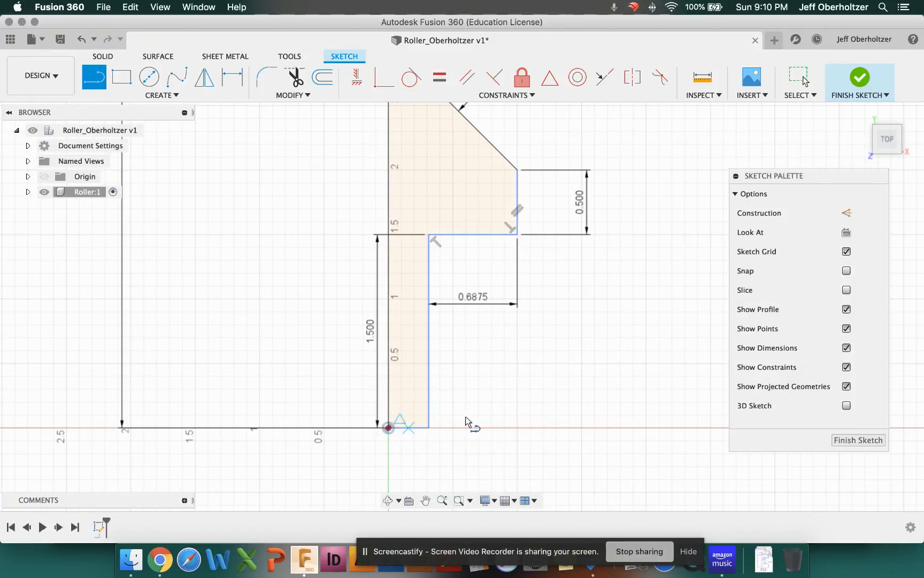
{"action": "scroll", "coordinate": [553, 380], "scroll_direction": "down", "scroll_amount": 5}
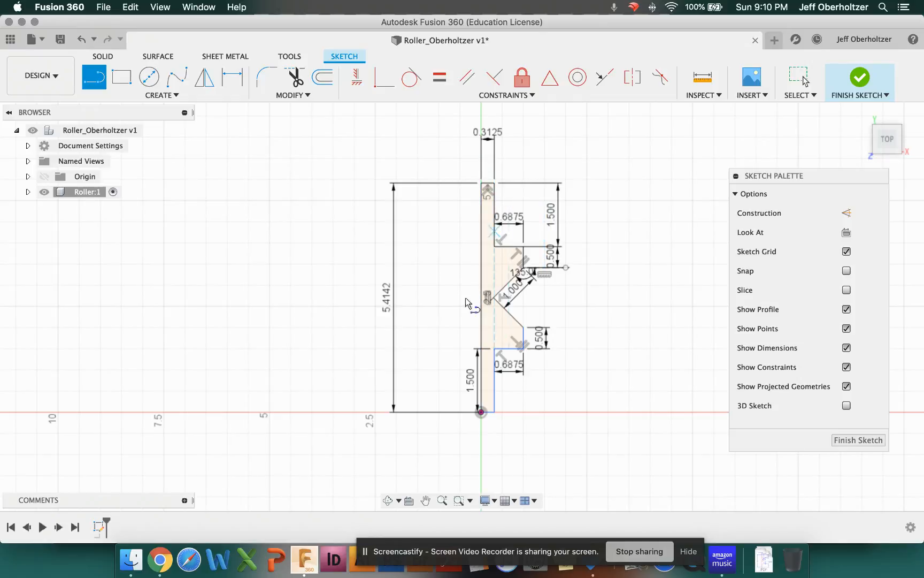
{"action": "scroll", "coordinate": [497, 314], "scroll_direction": "up", "scroll_amount": 3}
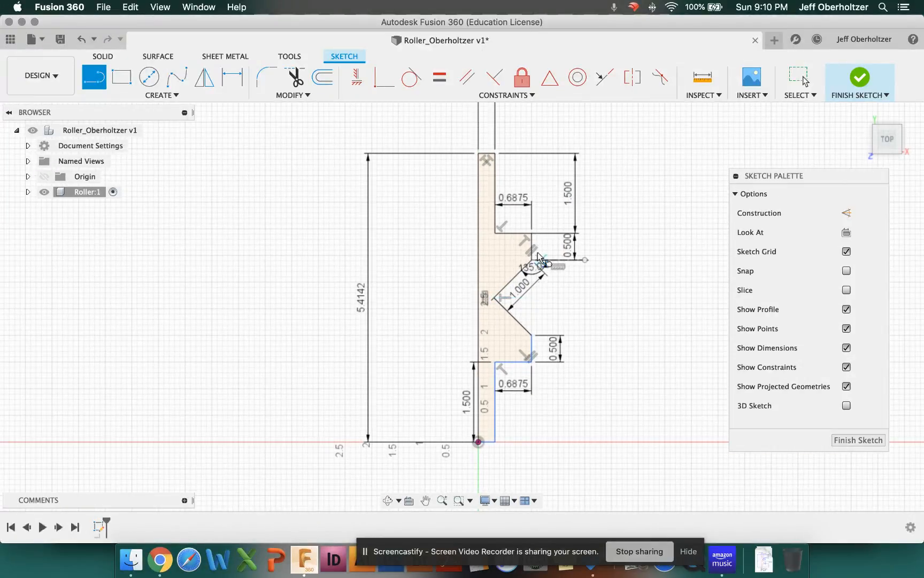
{"action": "left_click", "coordinate": [494, 298]}
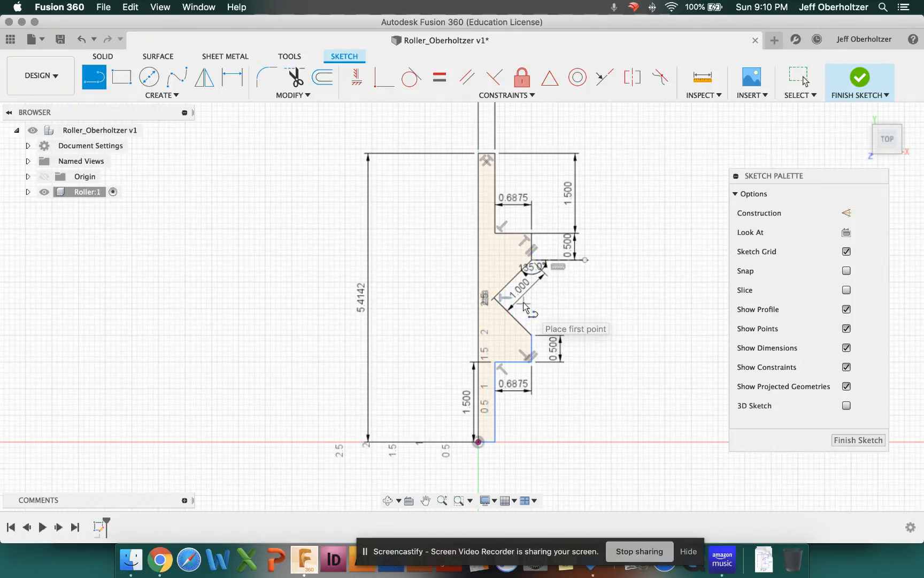